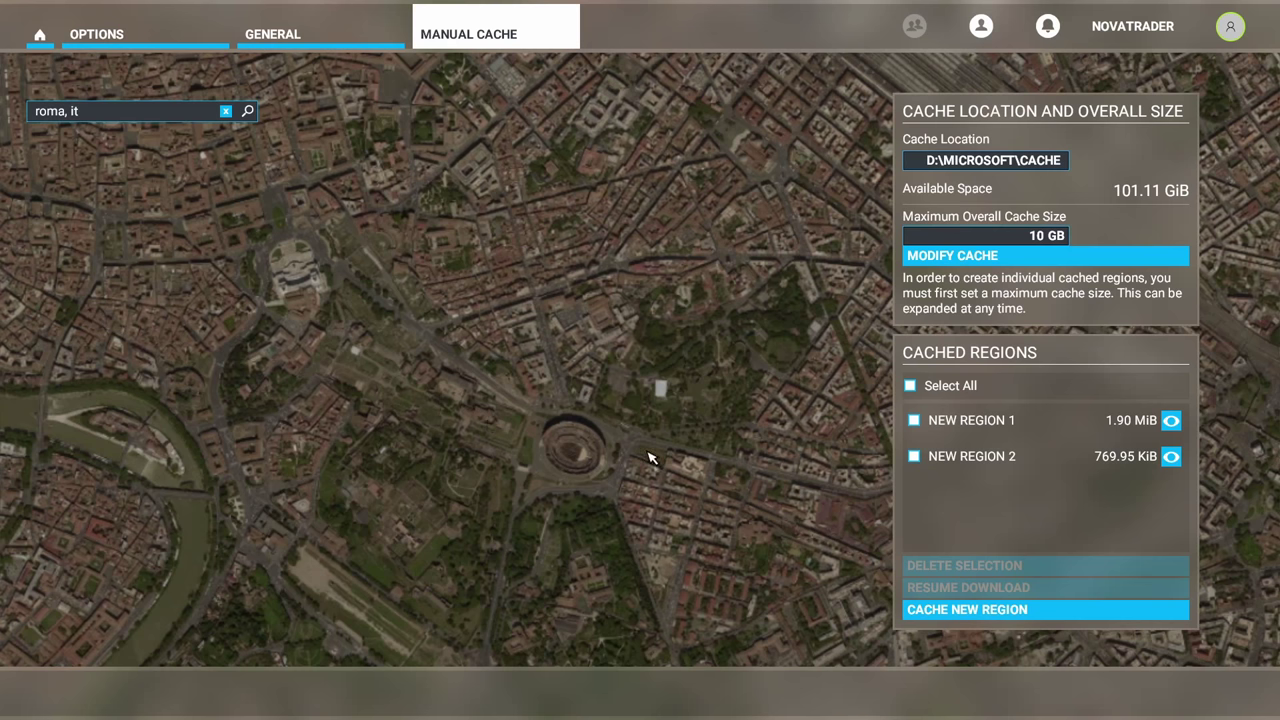
Step: Reopen the Manual Cache map through Options > General > Data, Rolling Cache Settings
left_click_drag(565, 415, 360, 318)
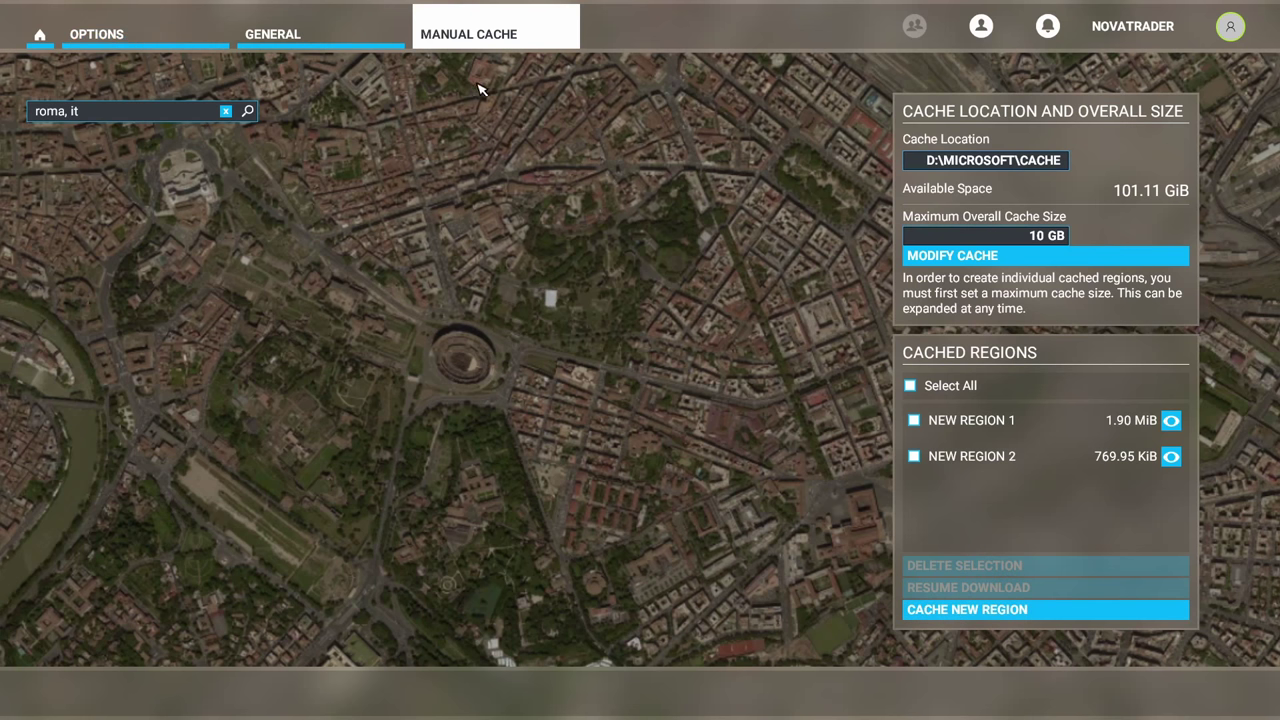
left_click(171, 41)
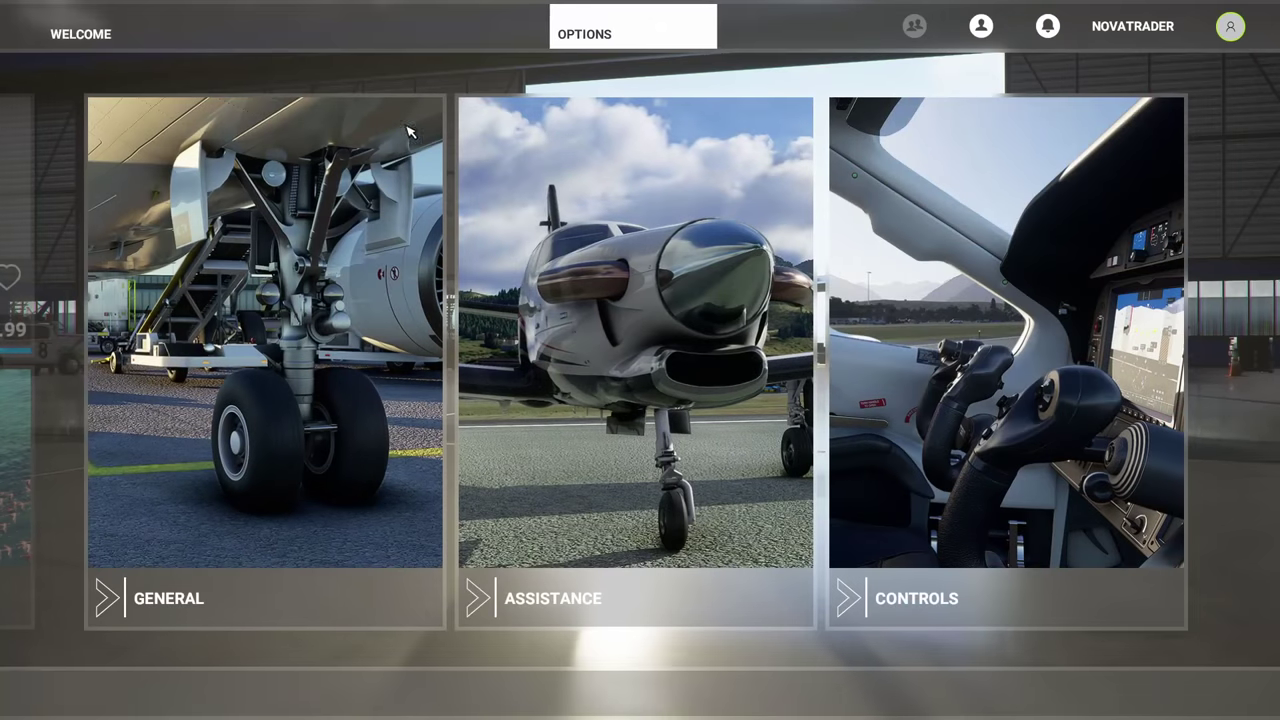
left_click(270, 181)
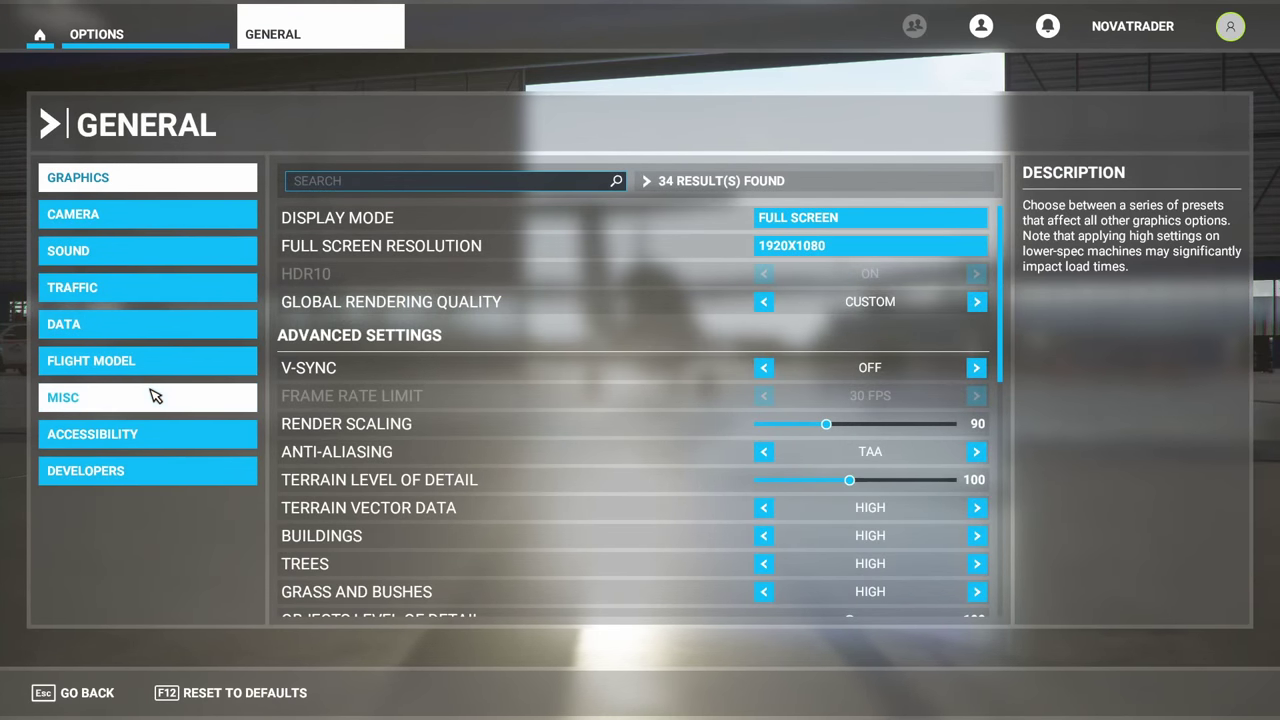
left_click(162, 336)
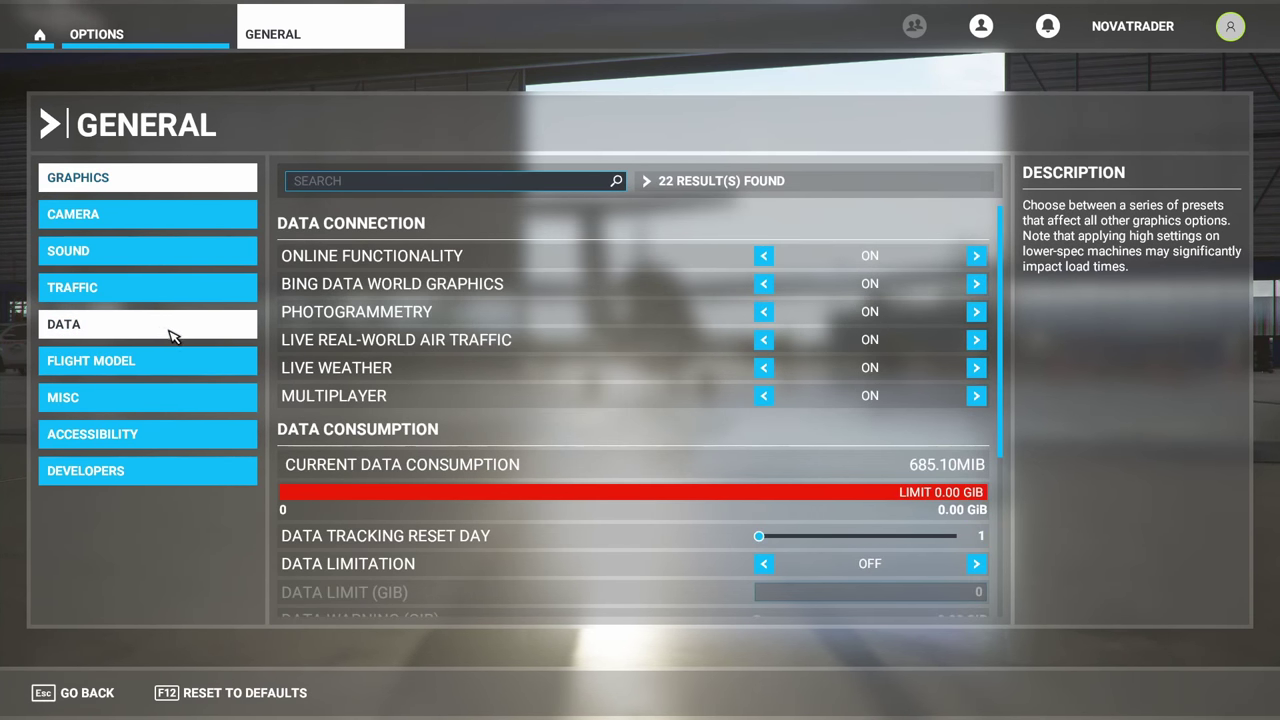
scroll(557, 300, "down", 5)
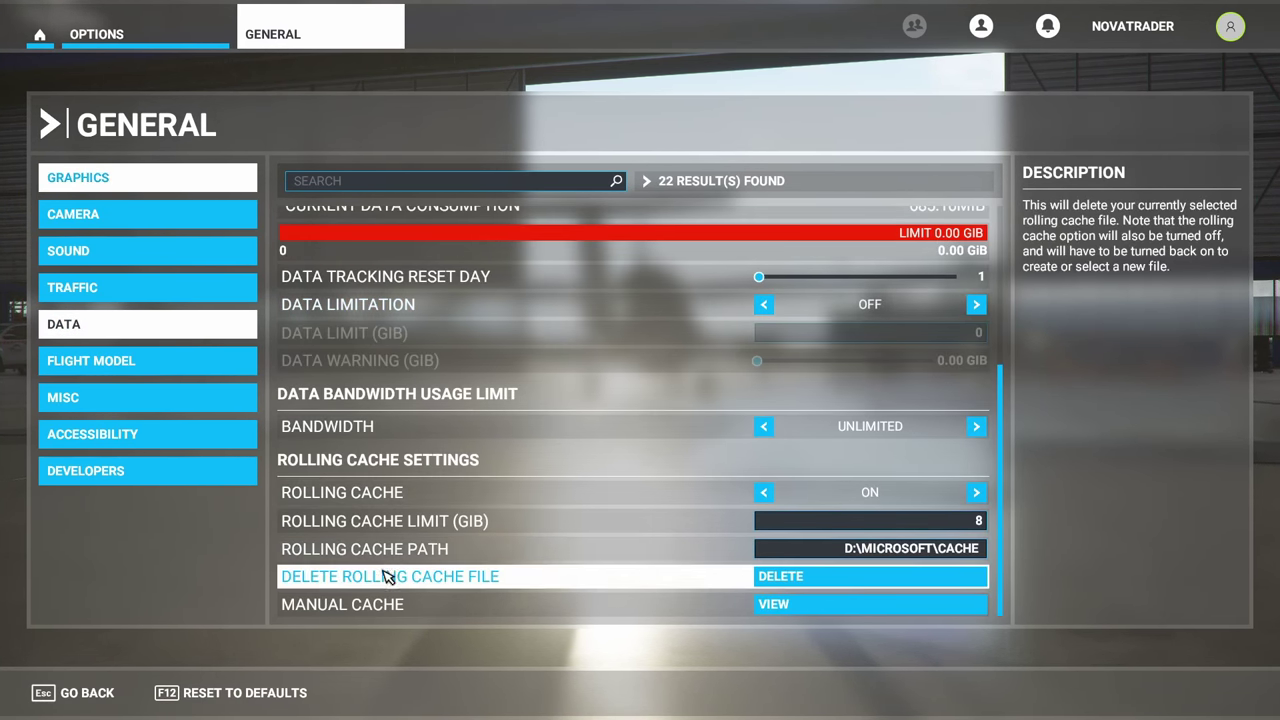
left_click(625, 602)
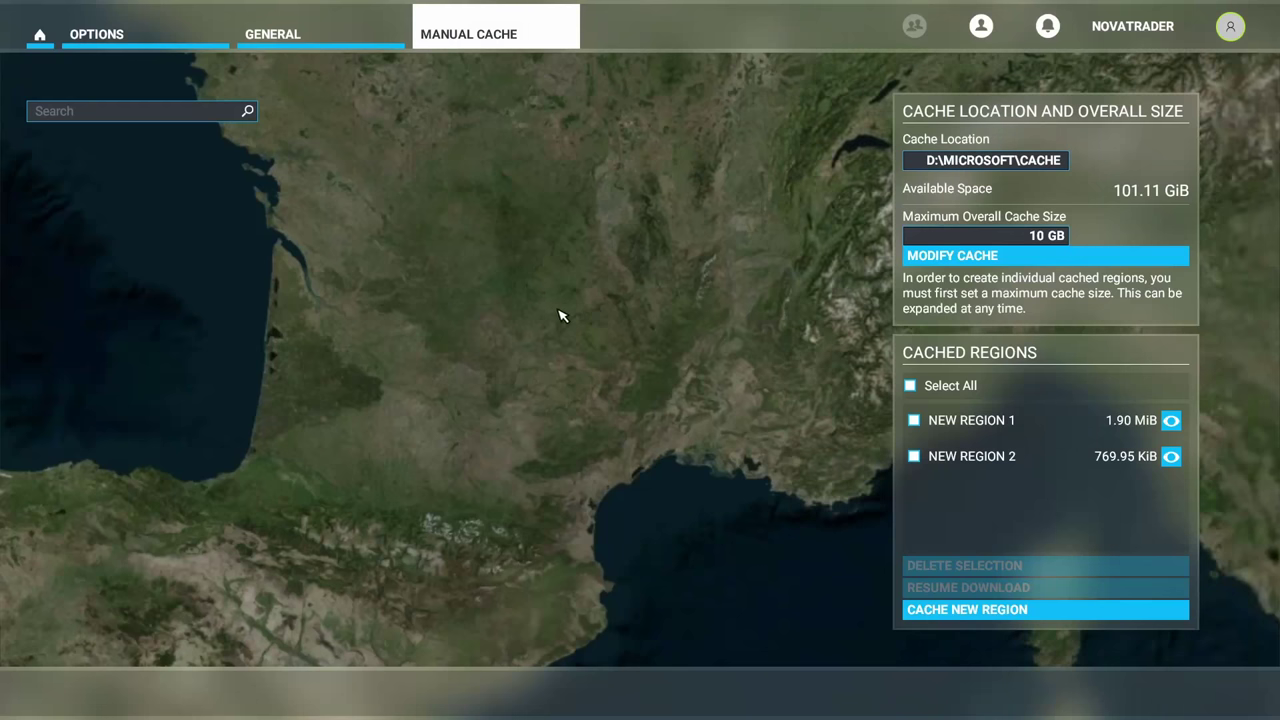
Step: Pan the map east toward Italy and search for 'roma, it'
key("Right")
key("Right")
key("Right")
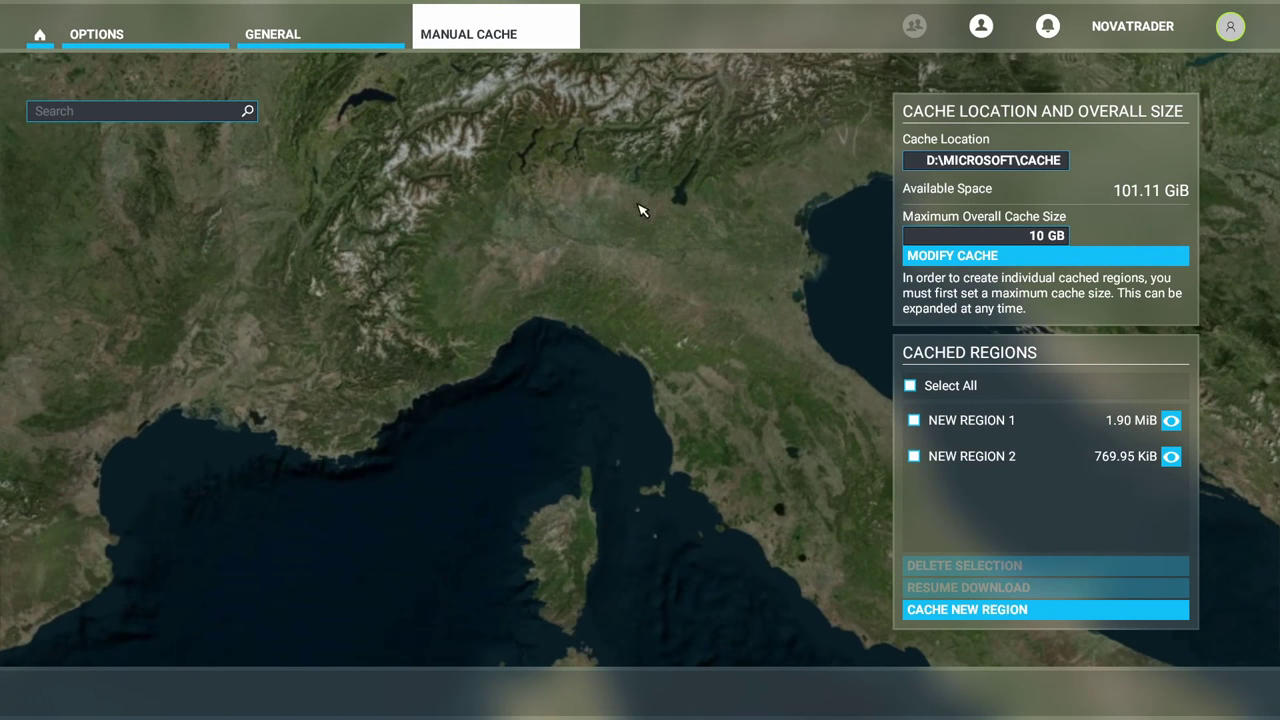
scroll(331, 280, "down", 5)
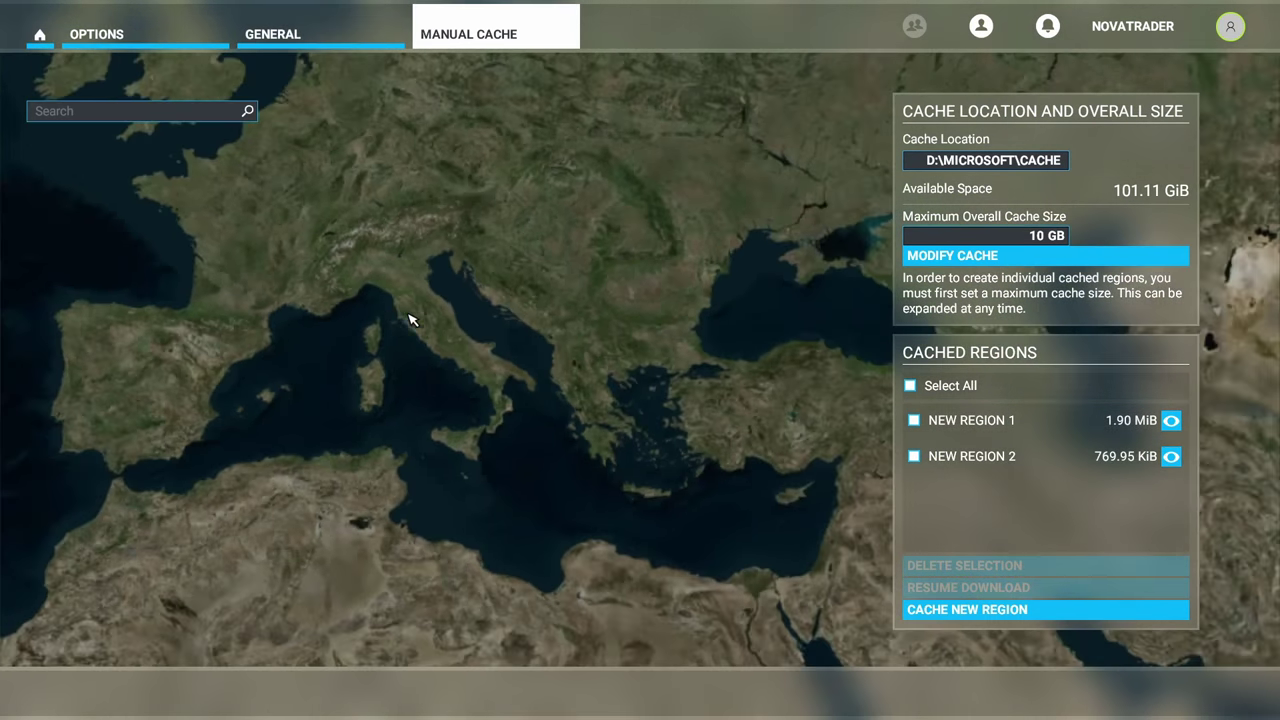
scroll(444, 288, "up", 5)
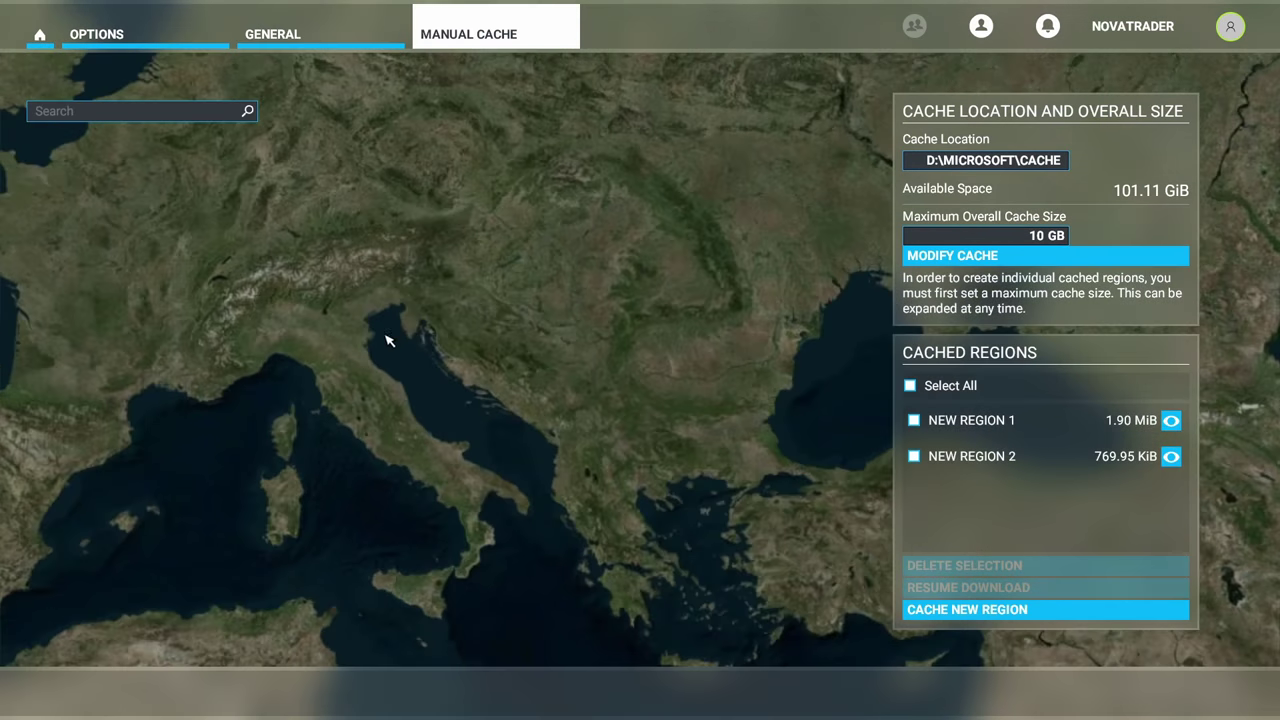
scroll(287, 463, "up", 4)
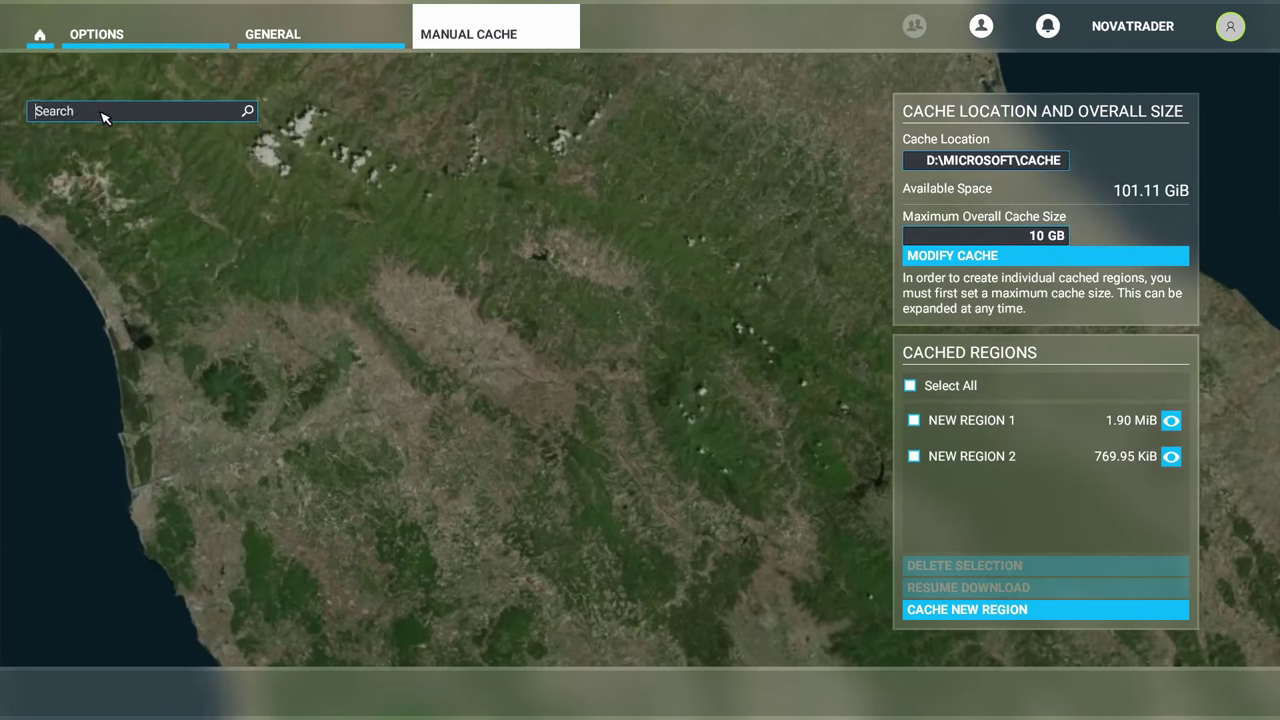
left_click(102, 117)
type("rome")
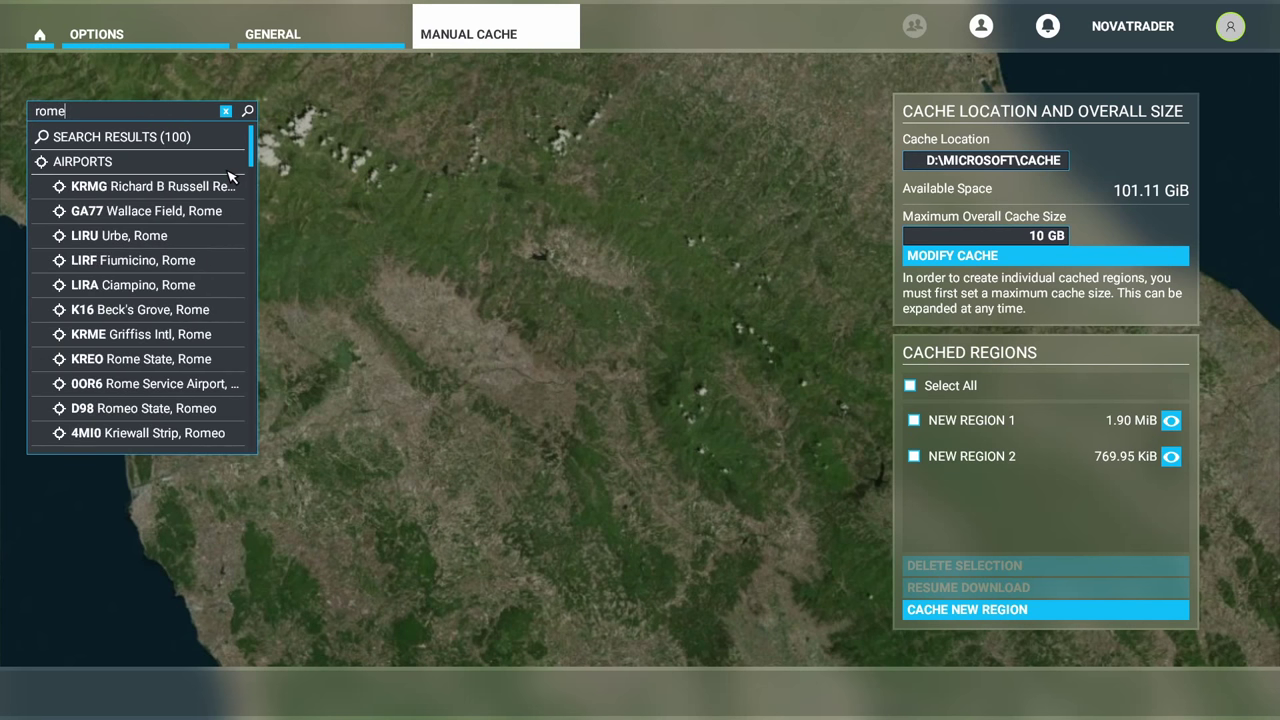
key("BackSpace")
key("BackSpace")
key("BackSpace")
key("BackSpace")
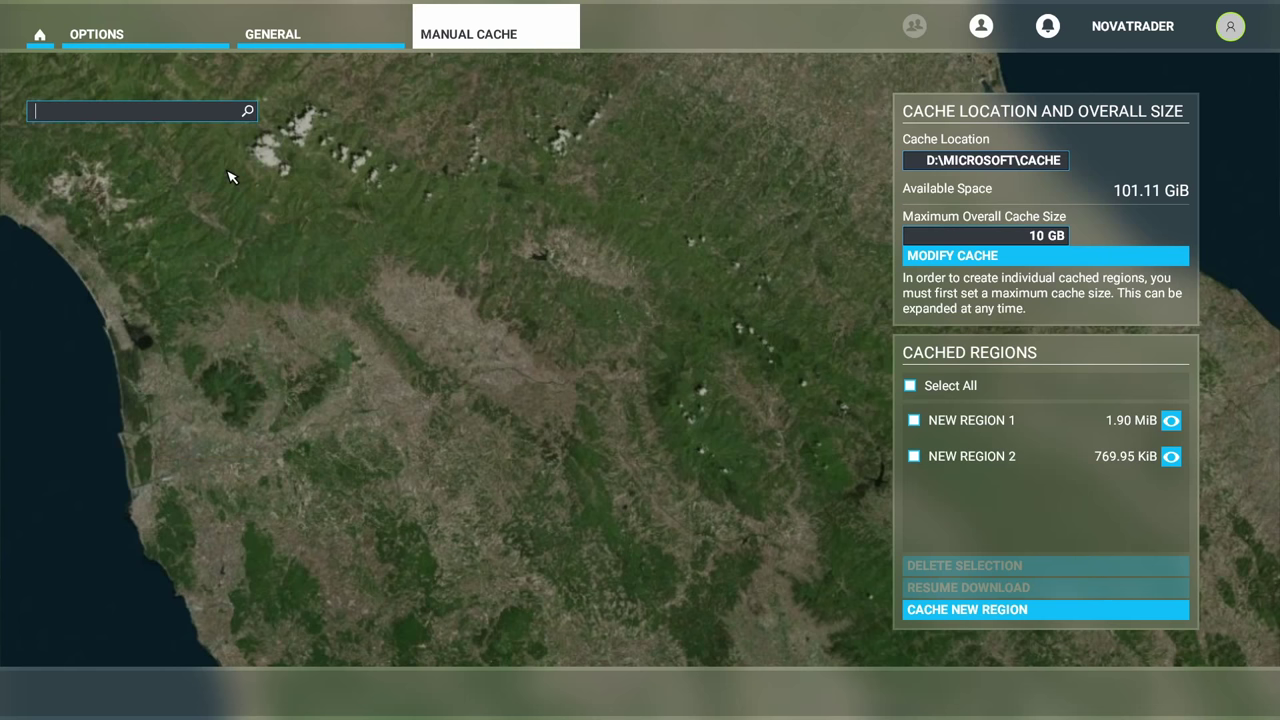
type("roma")
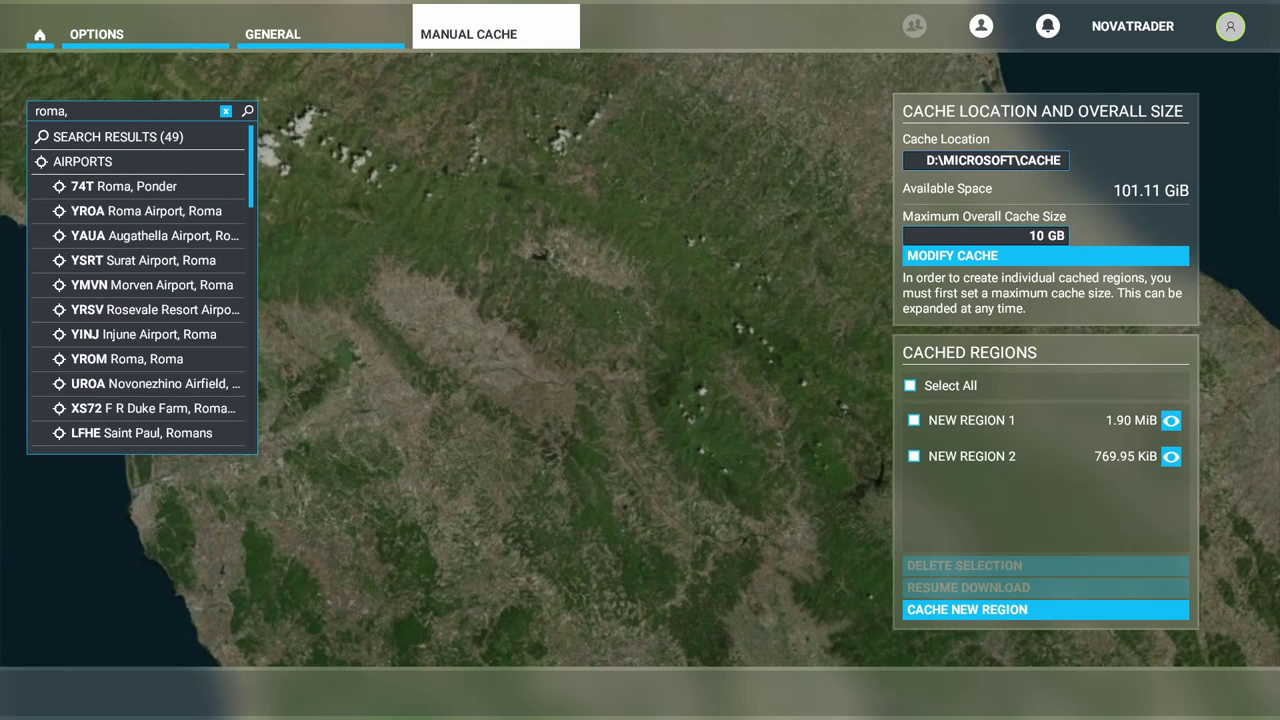
type(", it")
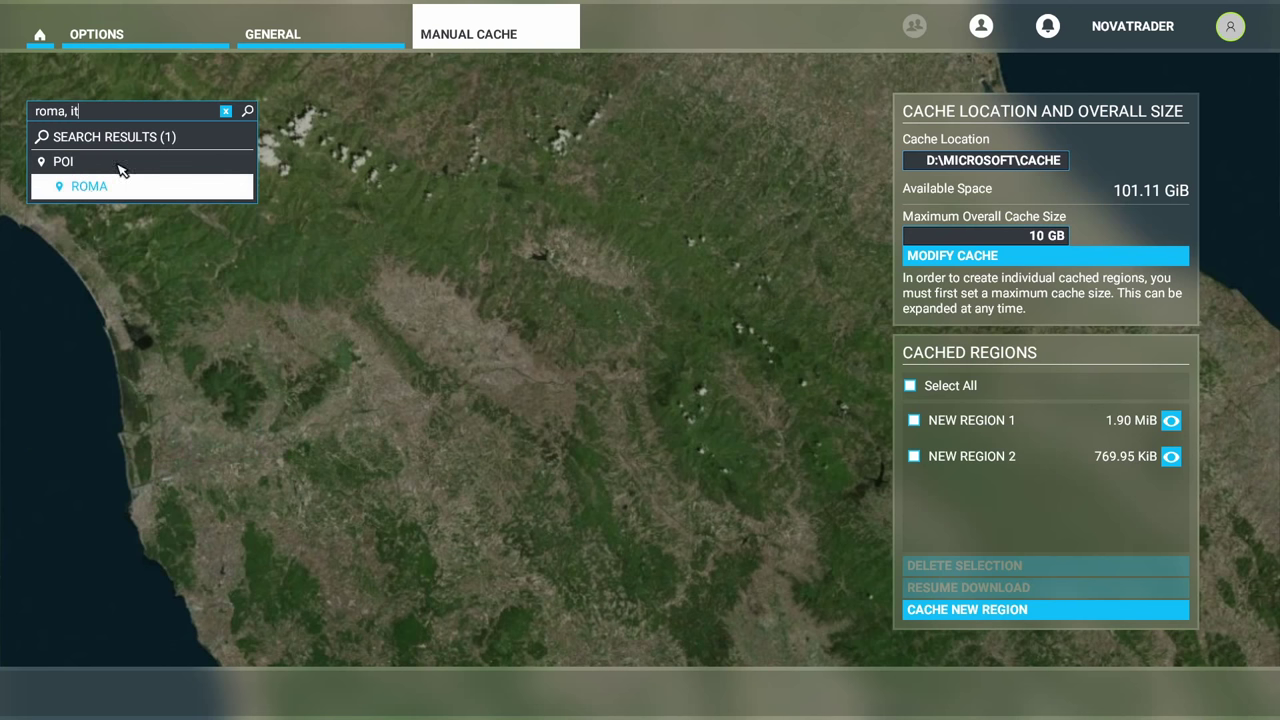
Step: Jump to the ROMA, Italy result and zoom in to frame the Colosseum
left_click(97, 192)
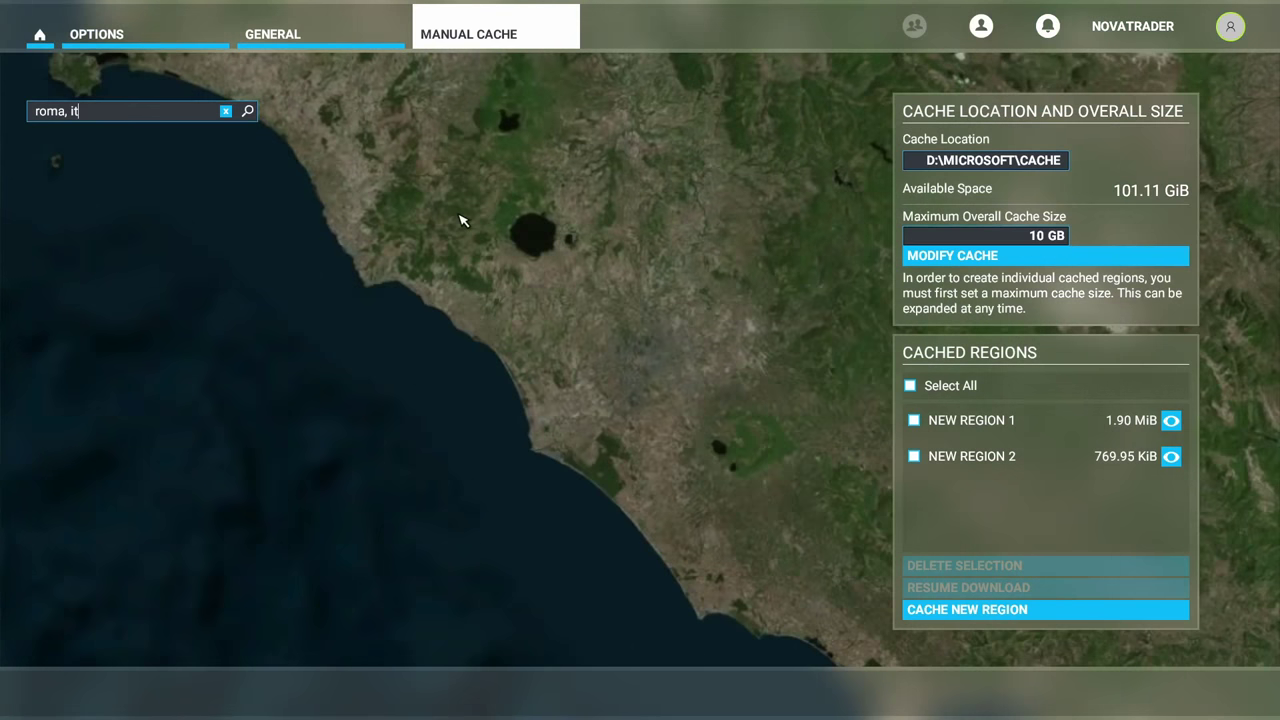
scroll(609, 309, "up", 6)
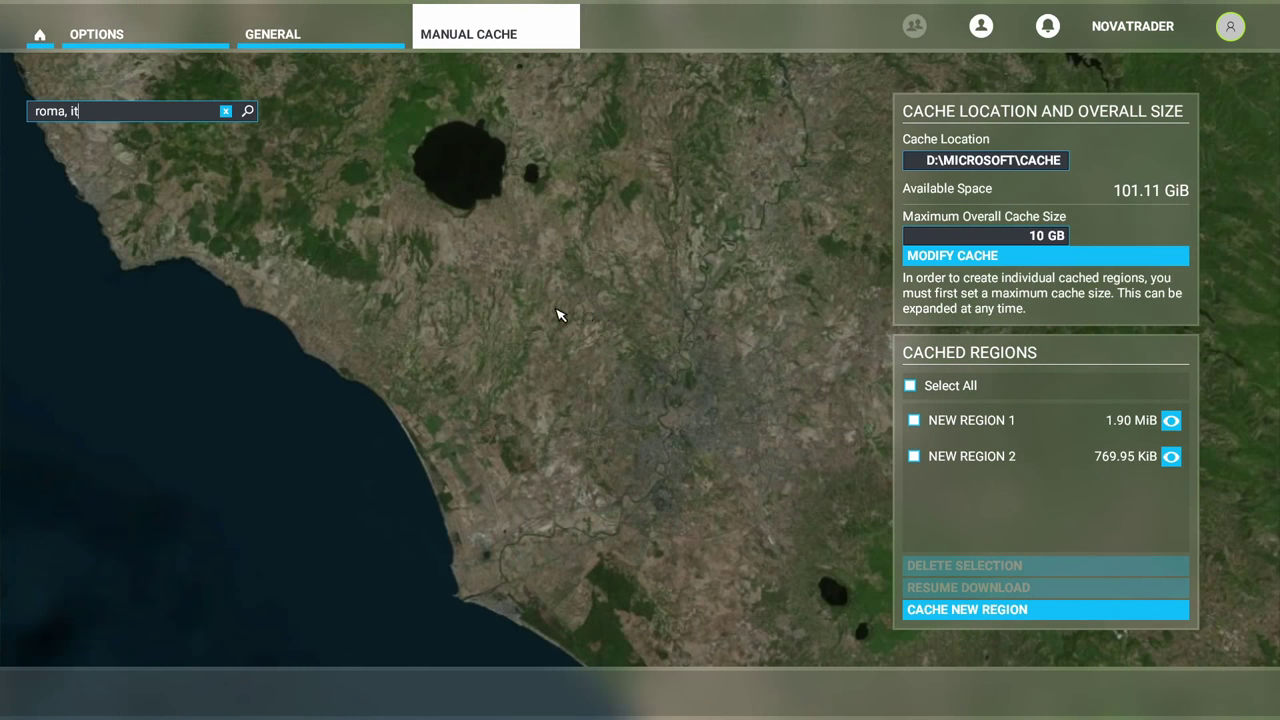
scroll(320, 423, "down", 3)
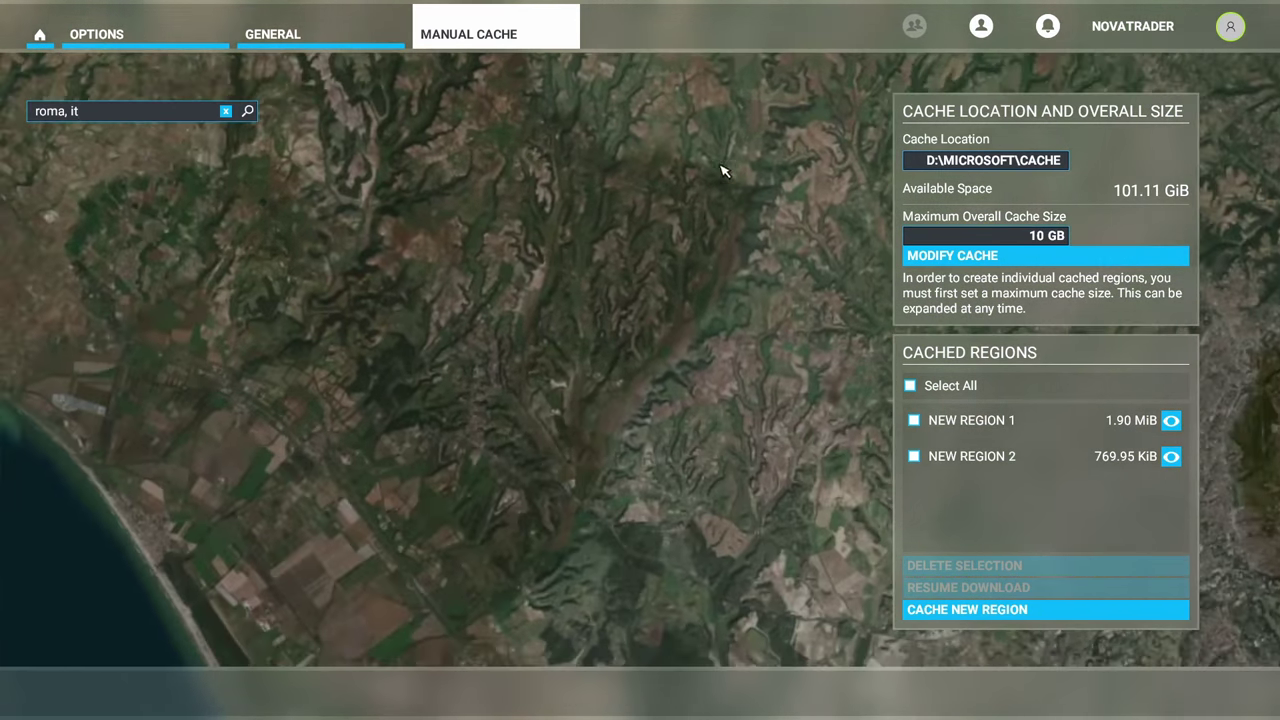
scroll(340, 362, "down", 4)
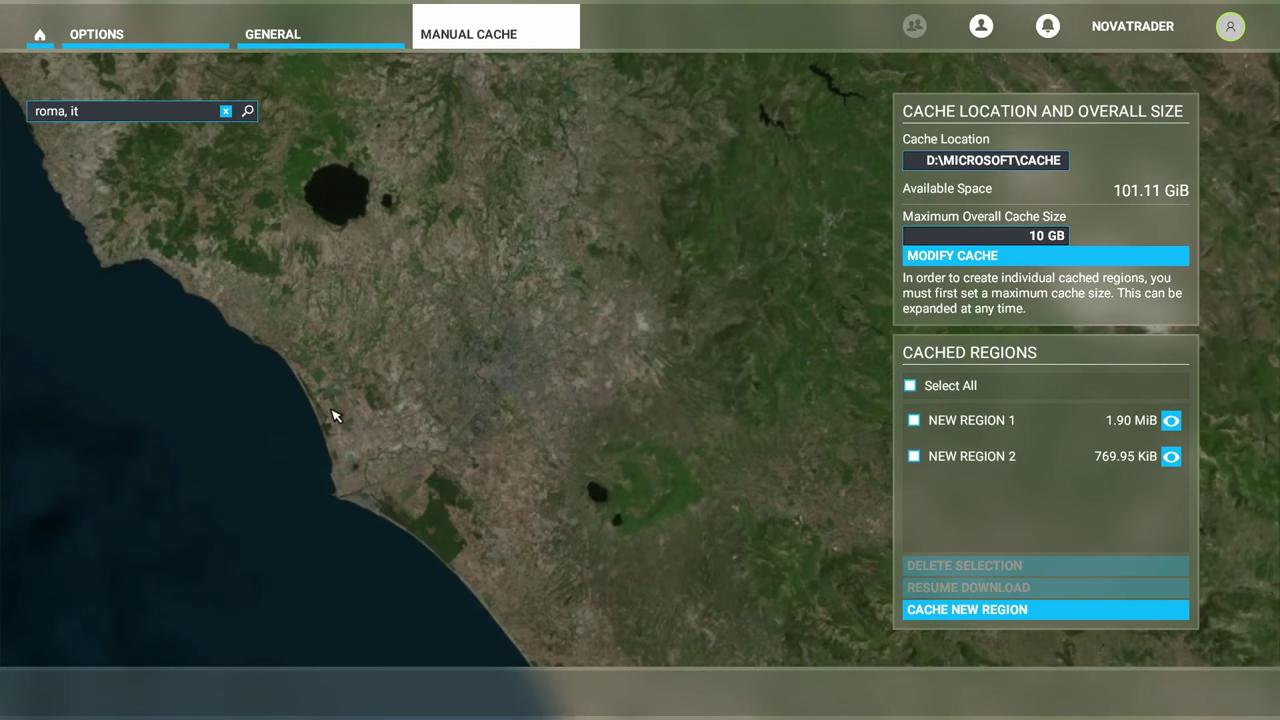
scroll(402, 289, "up", 5)
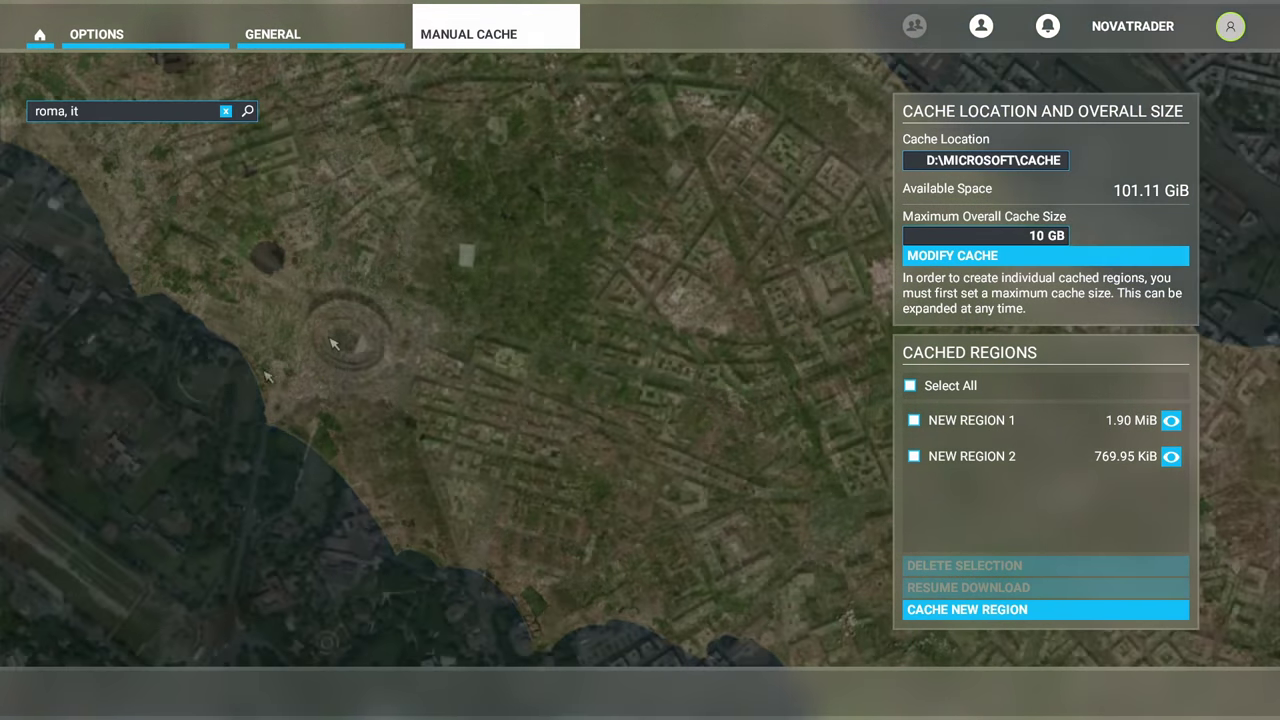
left_click_drag(348, 292, 463, 357)
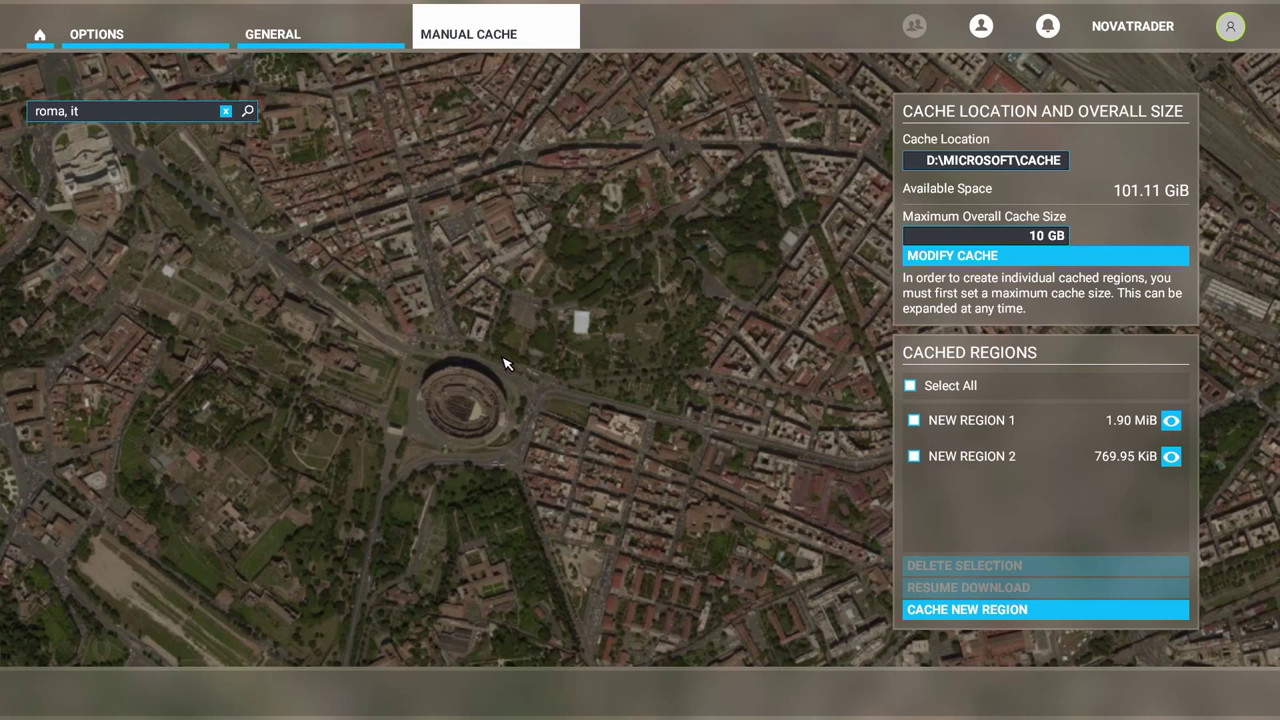
Step: Start a new cached region and rename it from NEW REGION 3 to 'Rome'
left_click(968, 609)
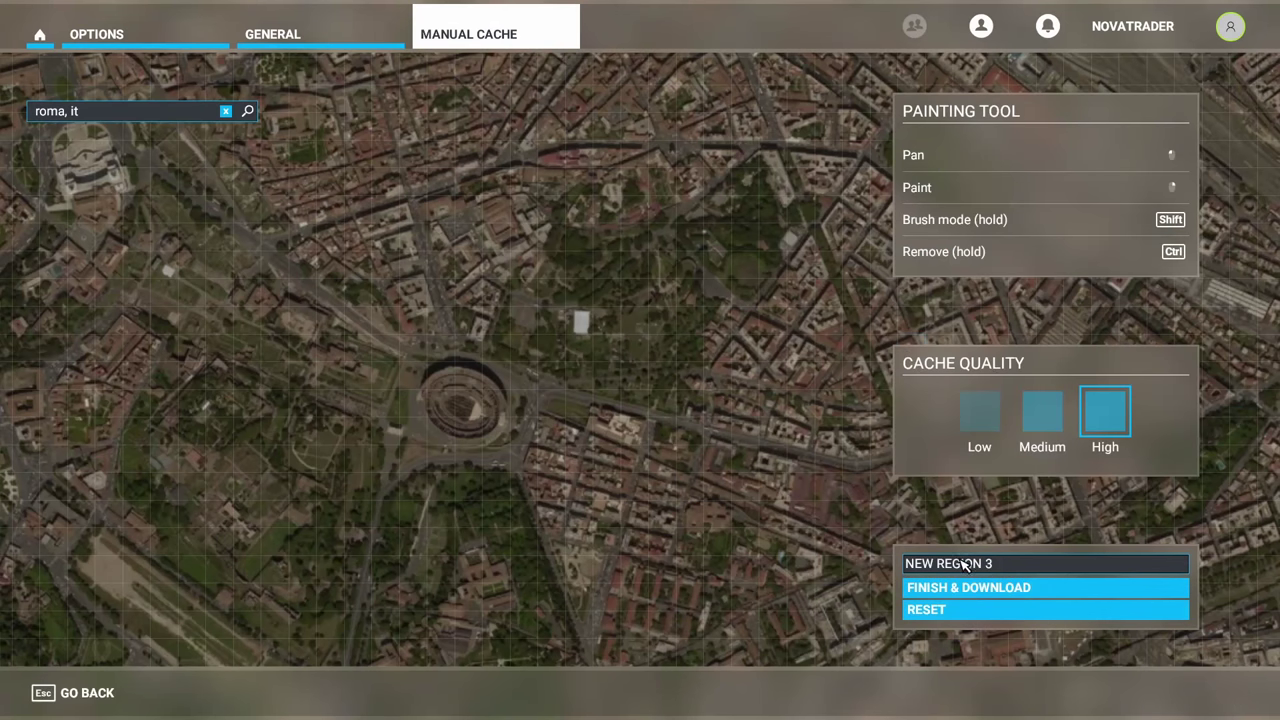
left_click(980, 565)
key("BackSpace")
key("BackSpace")
key("BackSpace")
key("BackSpace")
key("BackSpace")
key("BackSpace")
key("BackSpace")
key("BackSpace")
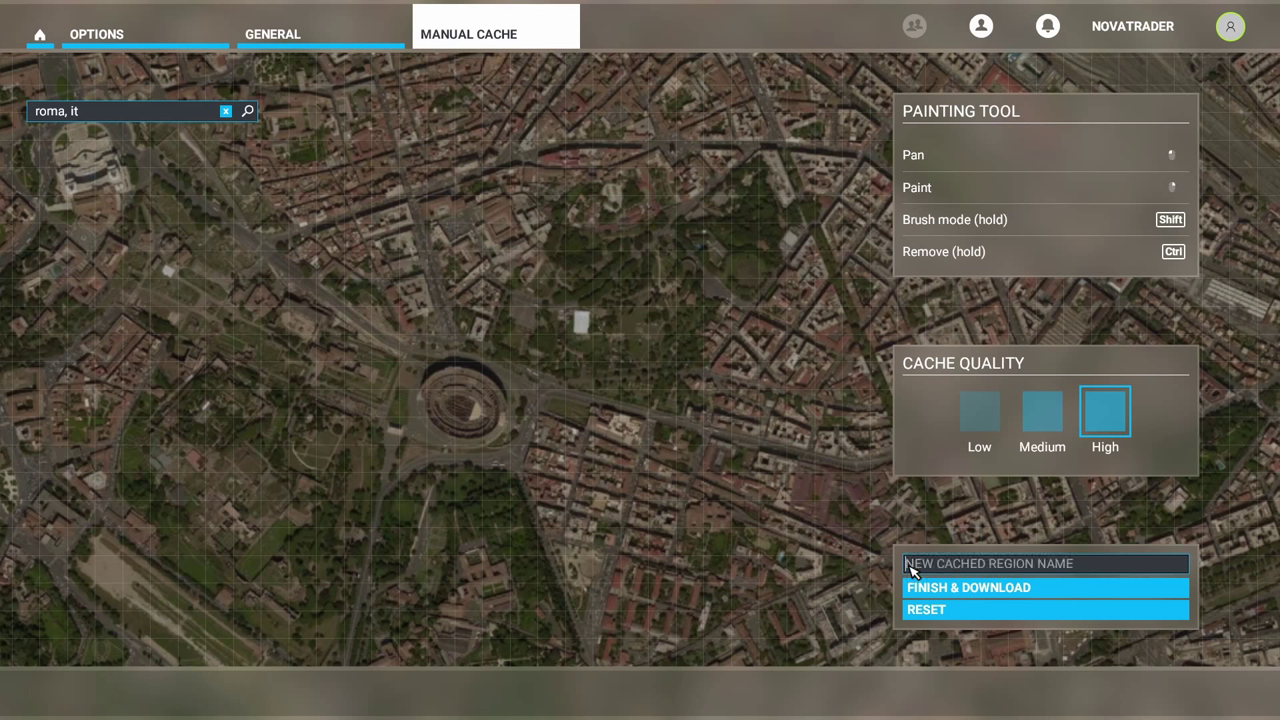
type("Rome")
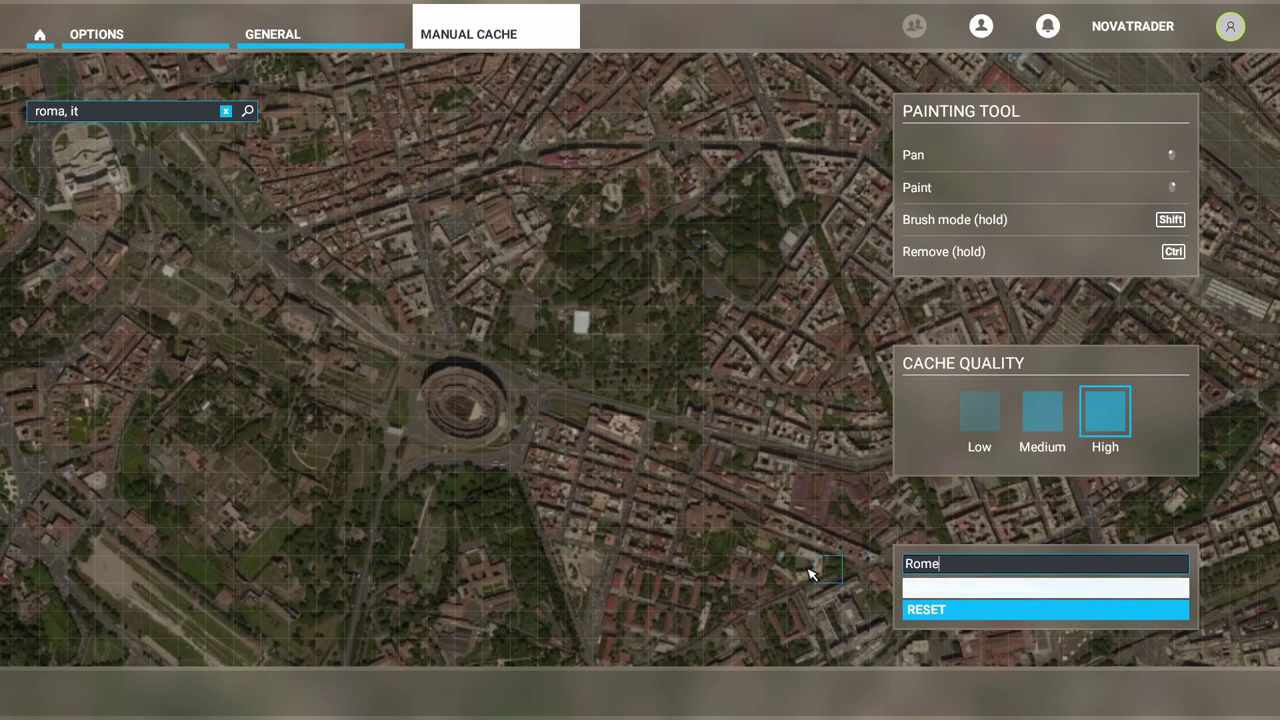
scroll(630, 545, "down", 2)
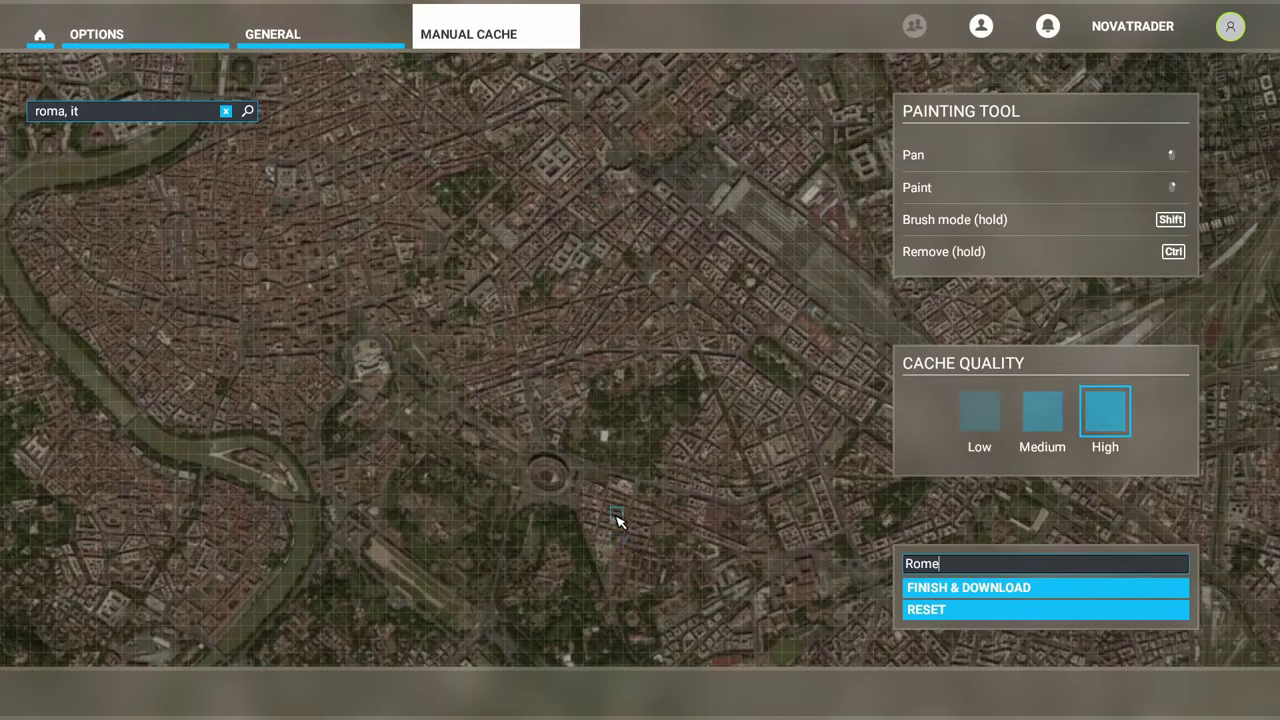
scroll(620, 522, "up", 2)
scroll(615, 522, "down", 2)
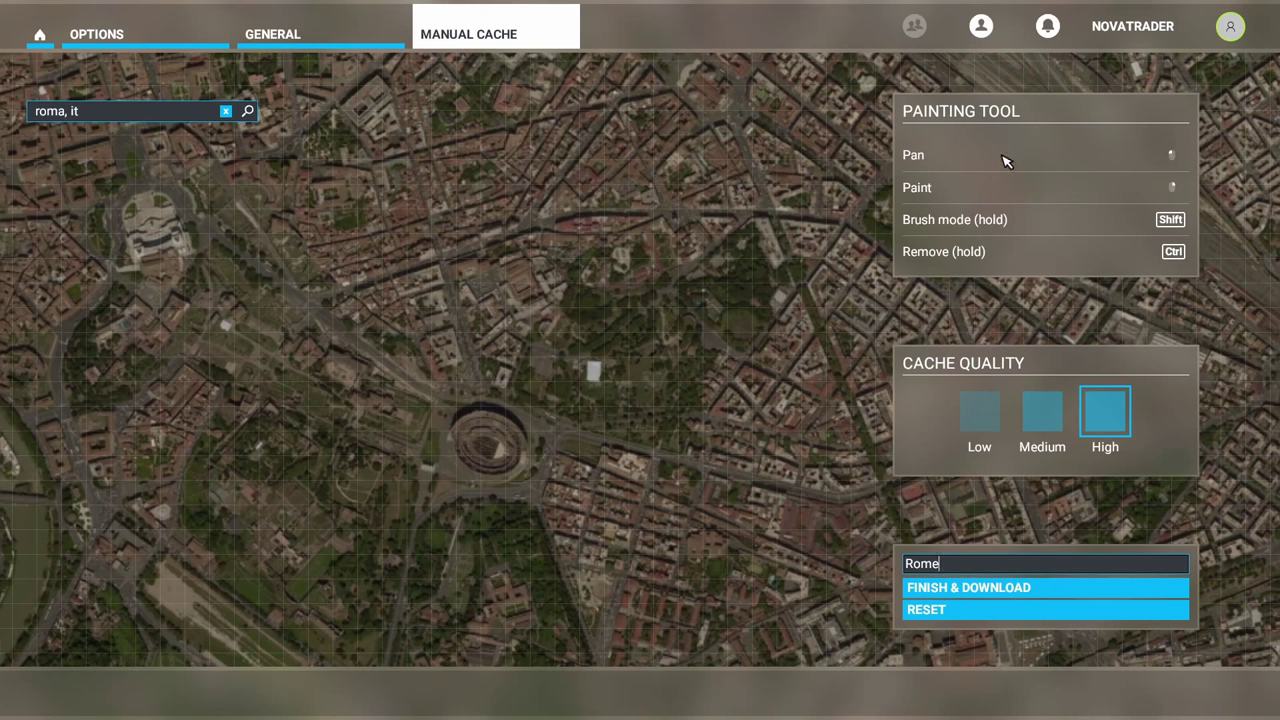
left_click_drag(563, 371, 605, 315)
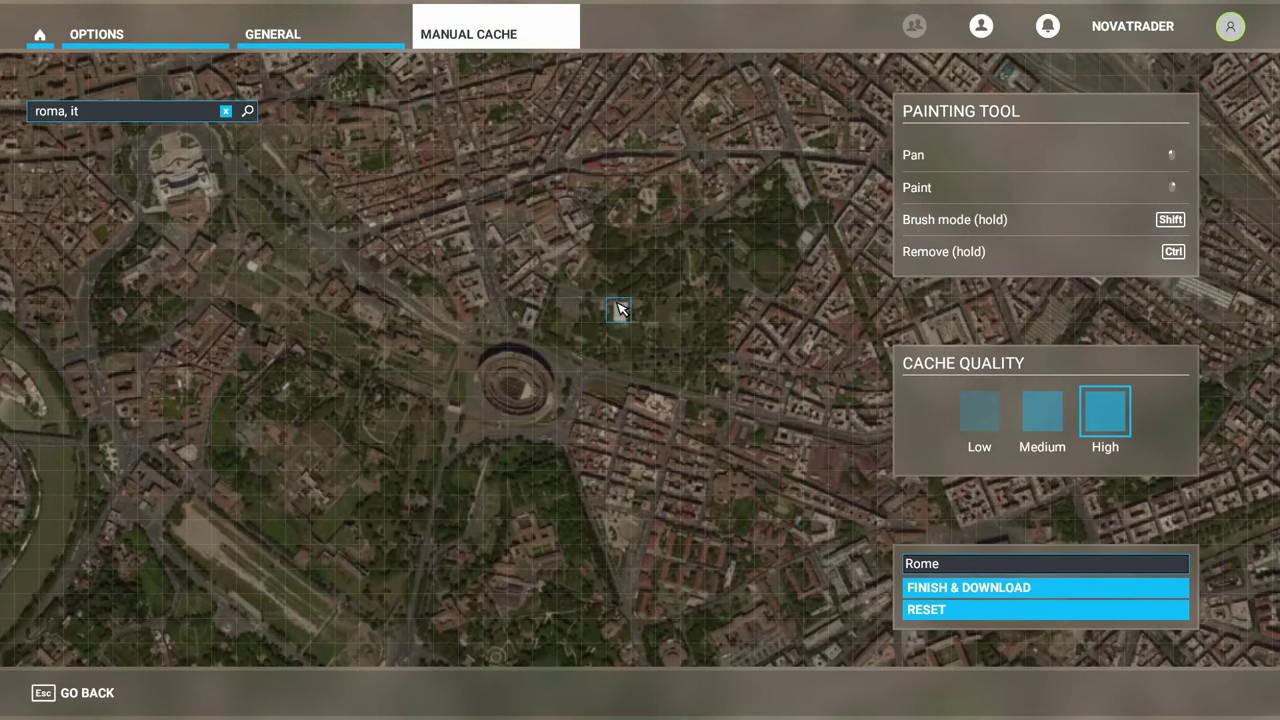
scroll(615, 312, "down", 3)
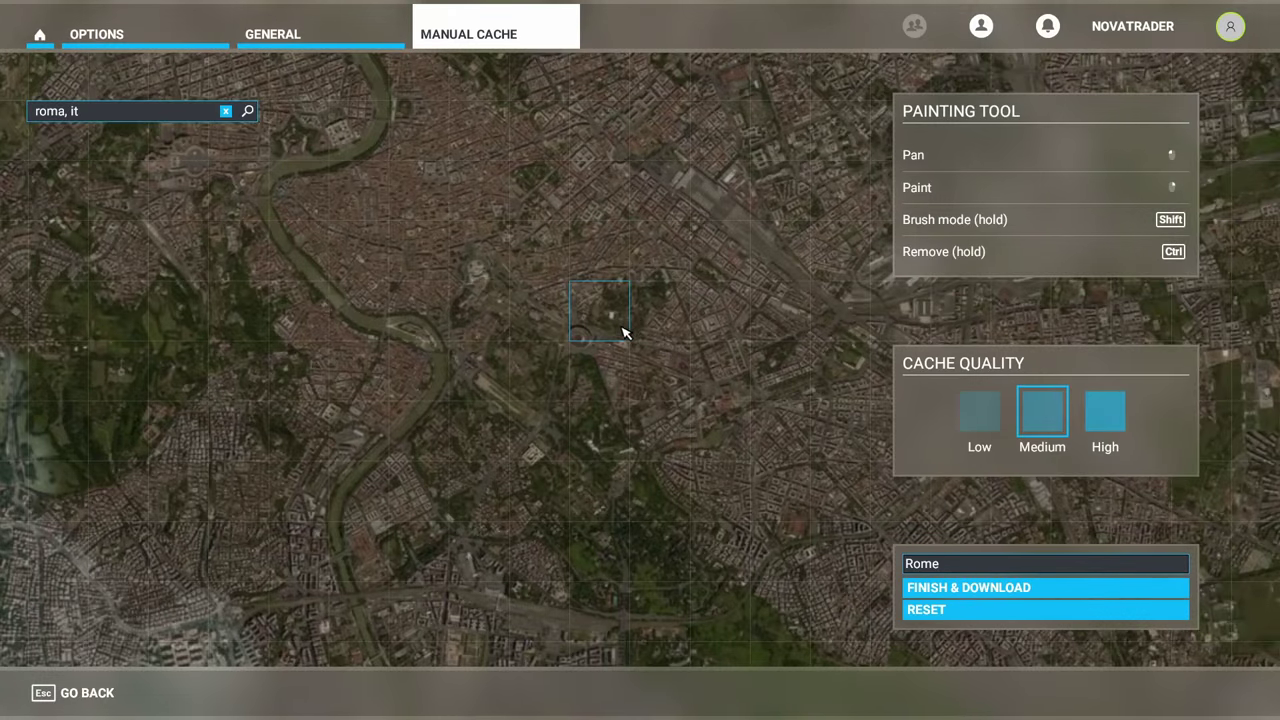
scroll(634, 326, "down", 3)
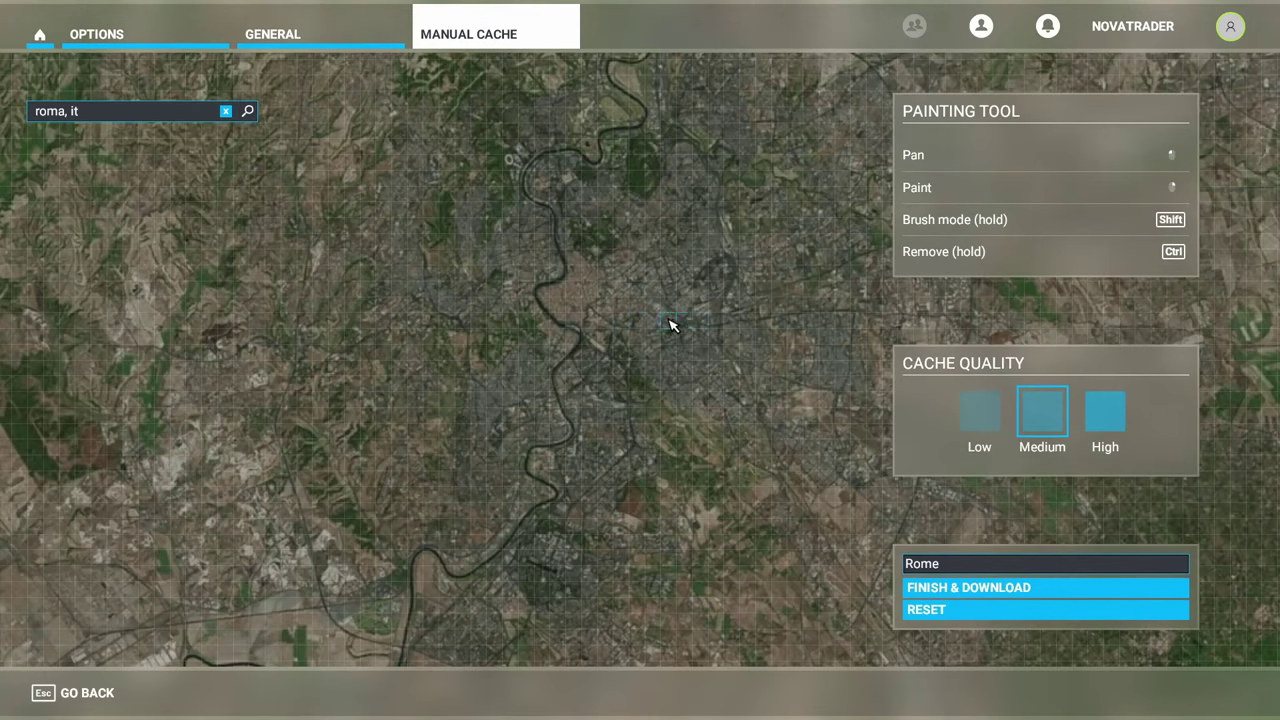
scroll(670, 325, "down", 3)
scroll(690, 326, "up", 3)
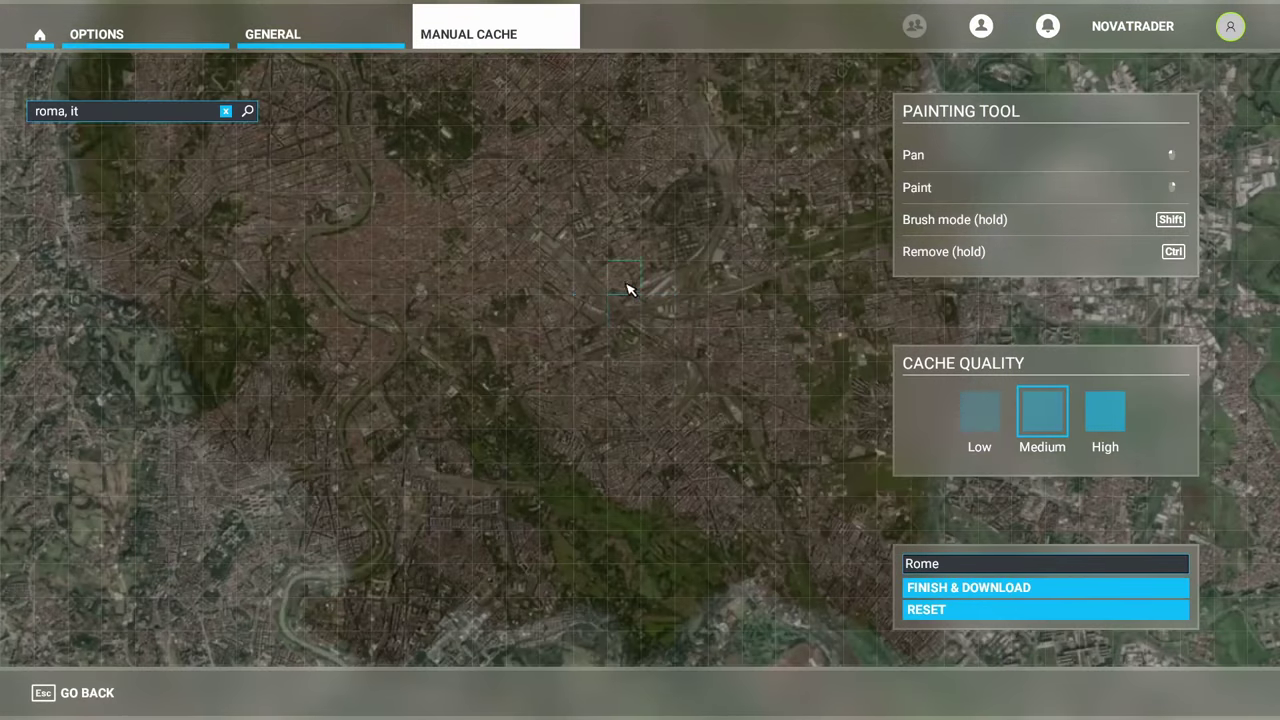
scroll(625, 290, "down", 3)
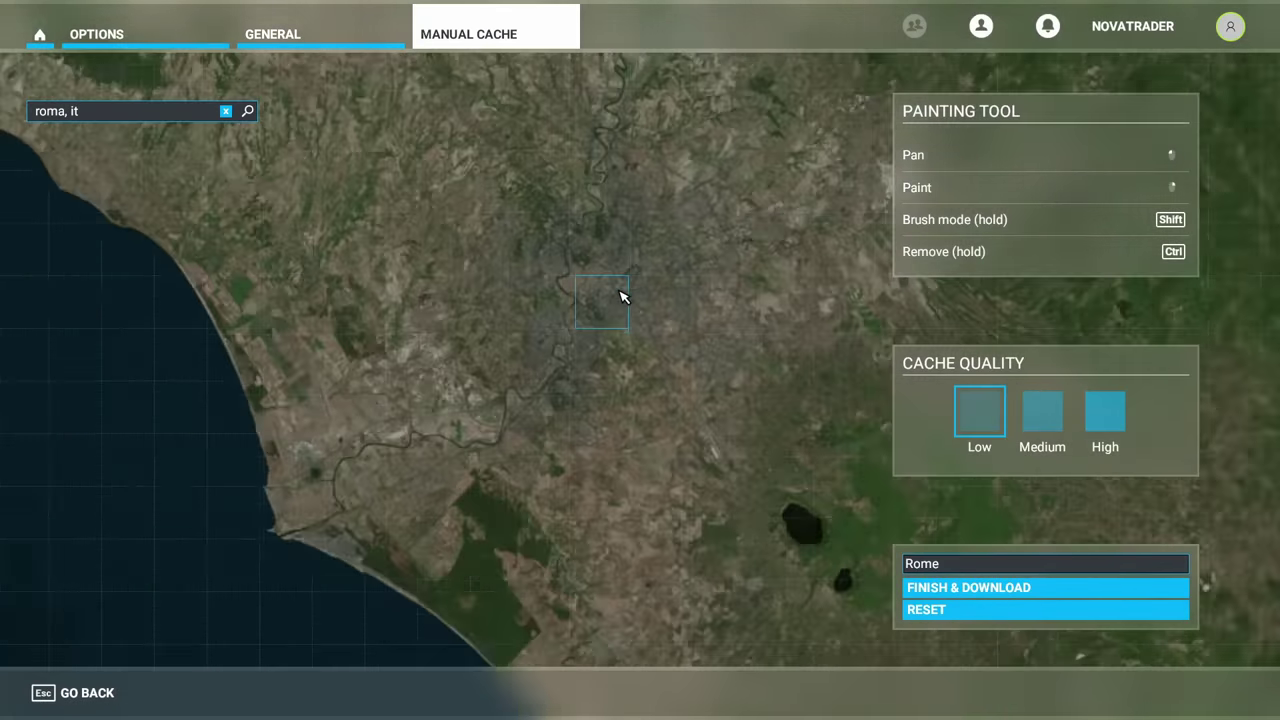
scroll(760, 305, "up", 3)
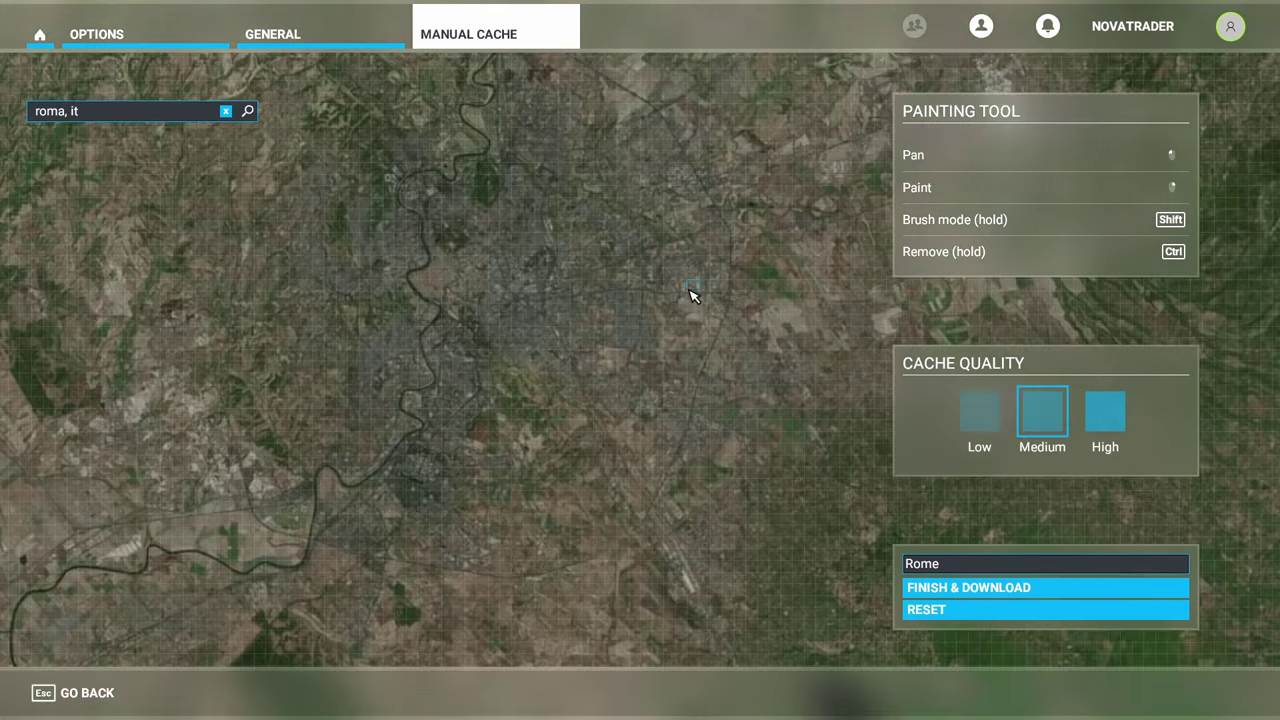
scroll(476, 317, "up", 1)
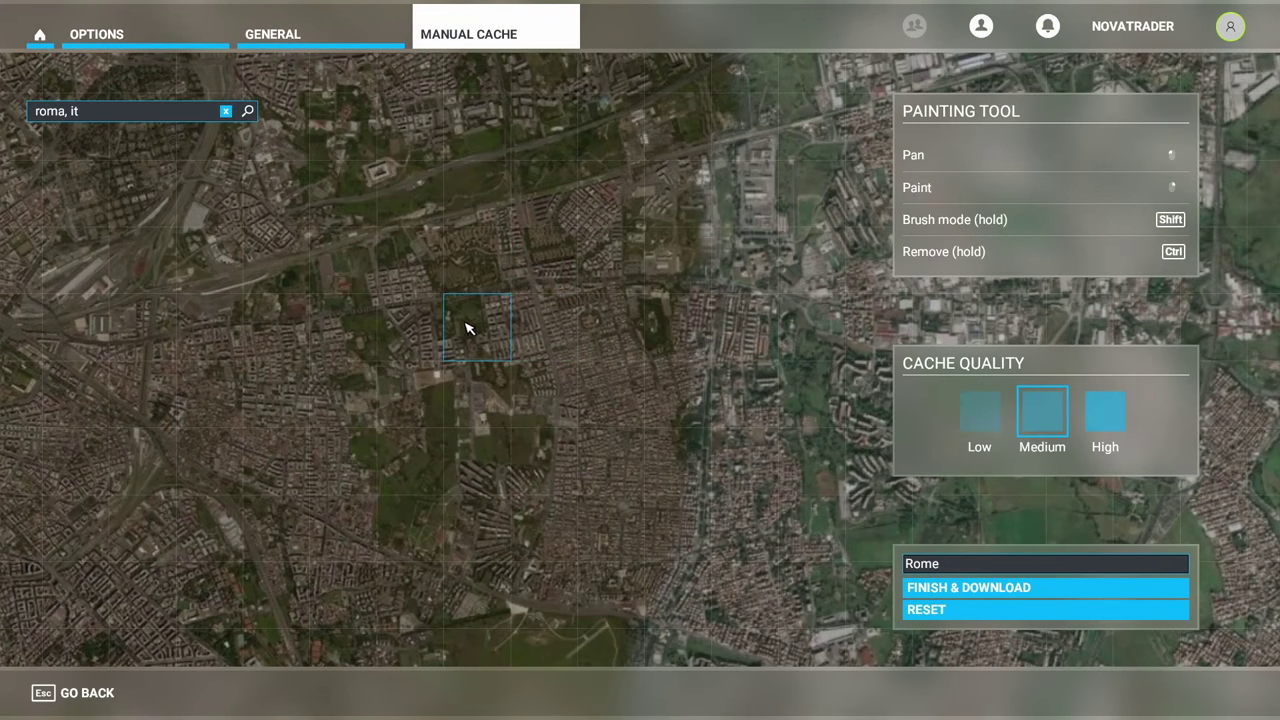
scroll(466, 330, "up", 3)
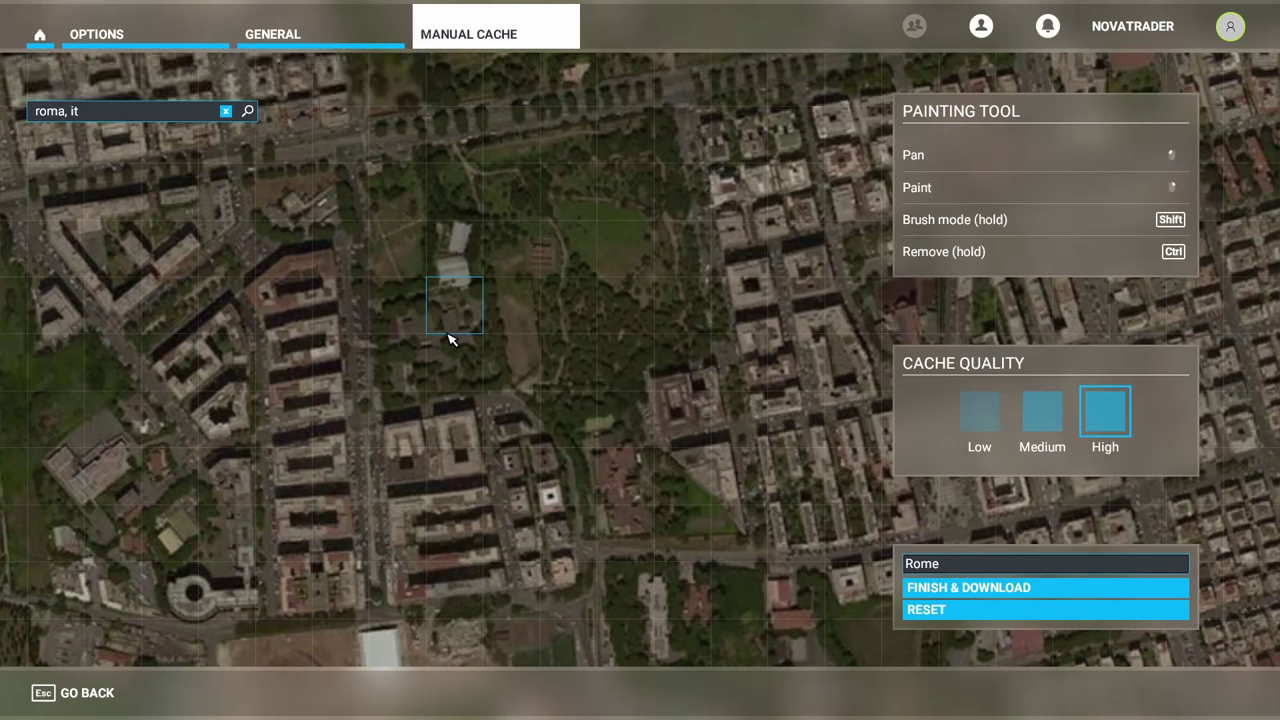
scroll(449, 340, "down", 5)
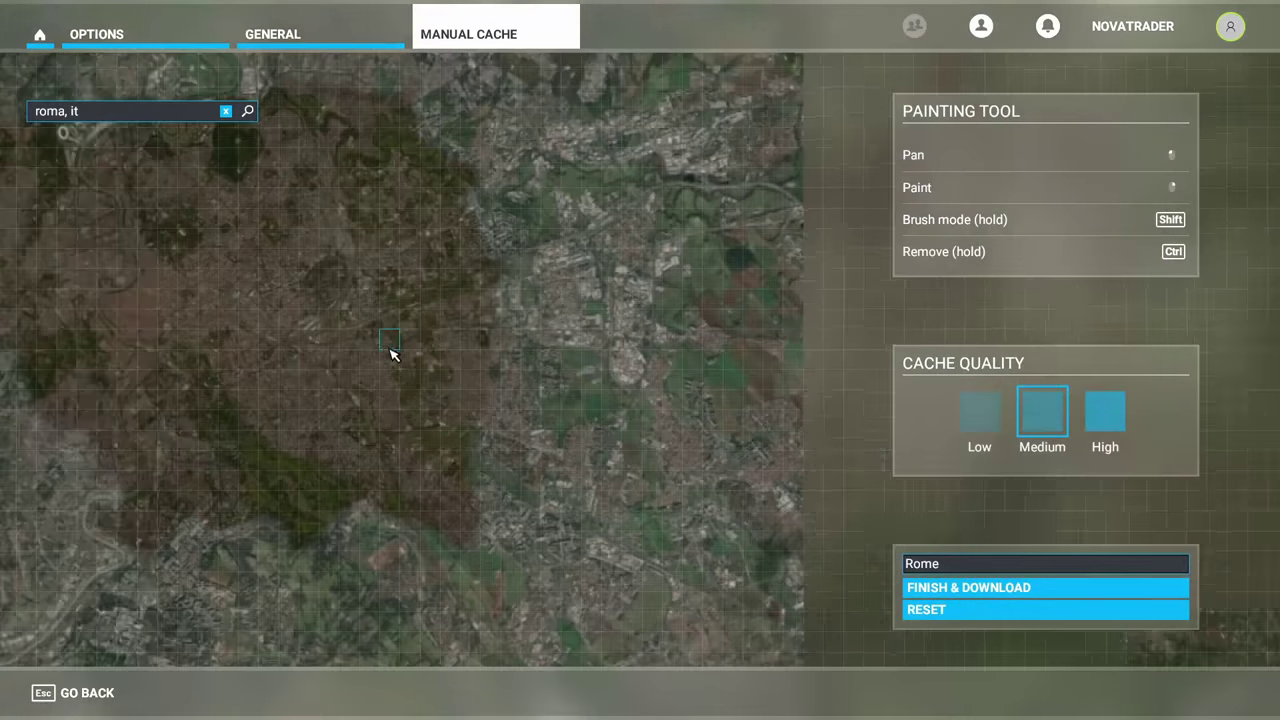
scroll(390, 353, "down", 2)
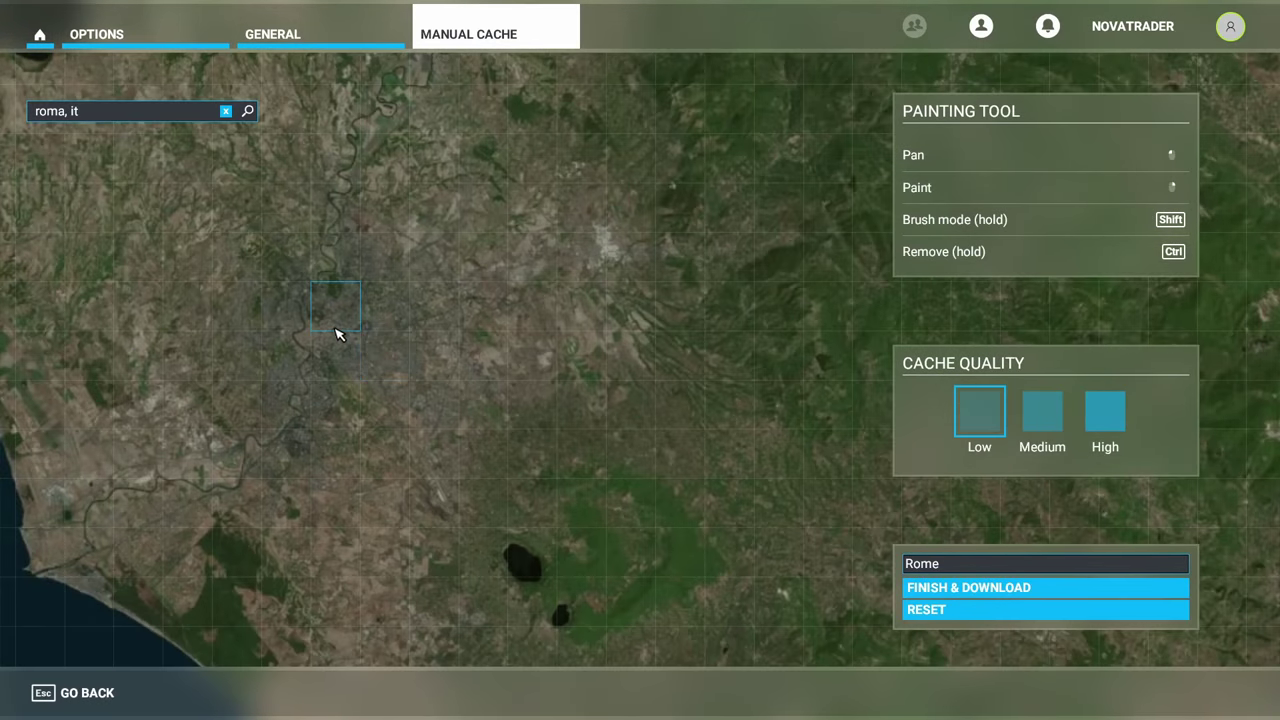
scroll(337, 335, "up", 2)
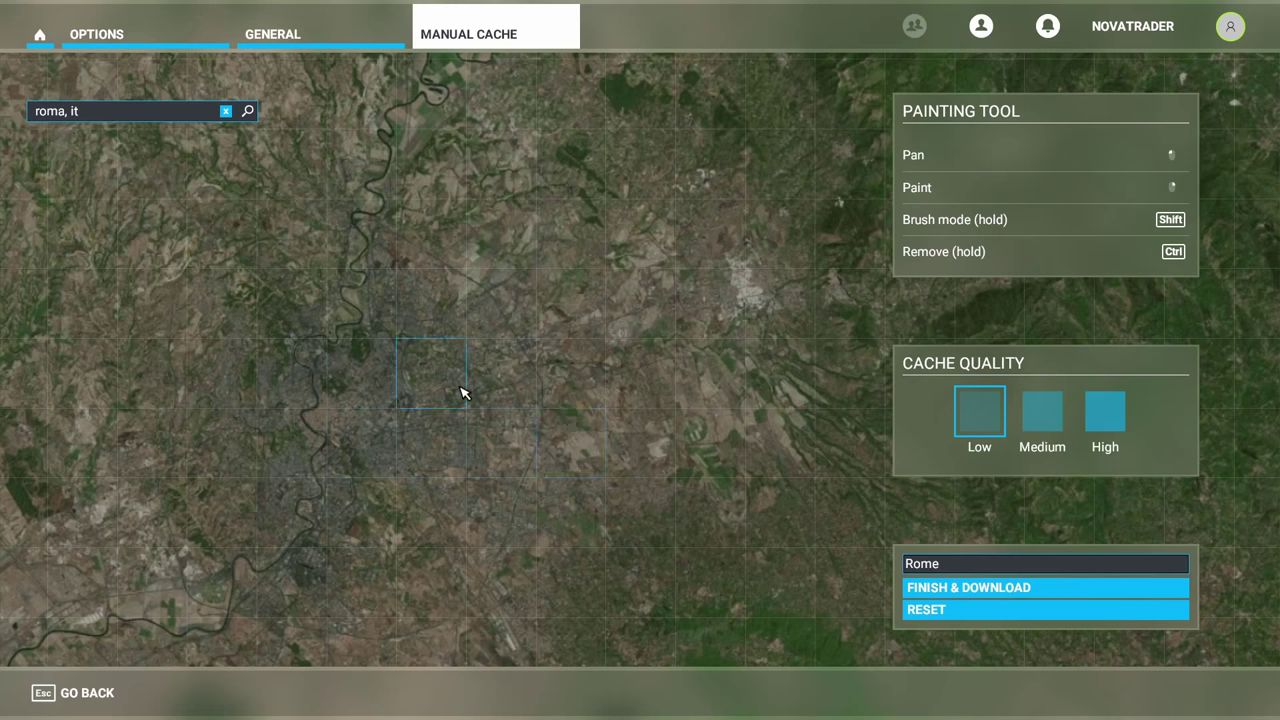
scroll(462, 392, "down", 1)
scroll(475, 388, "down", 1)
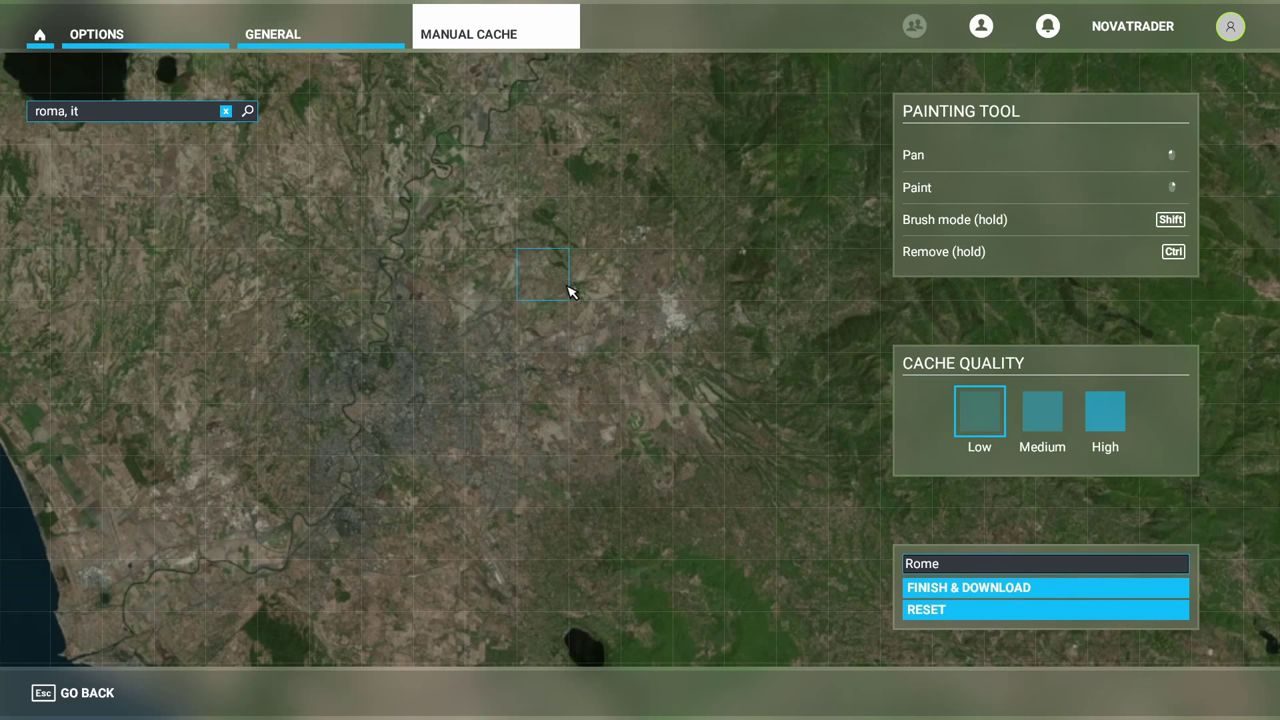
scroll(344, 317, "down", 1)
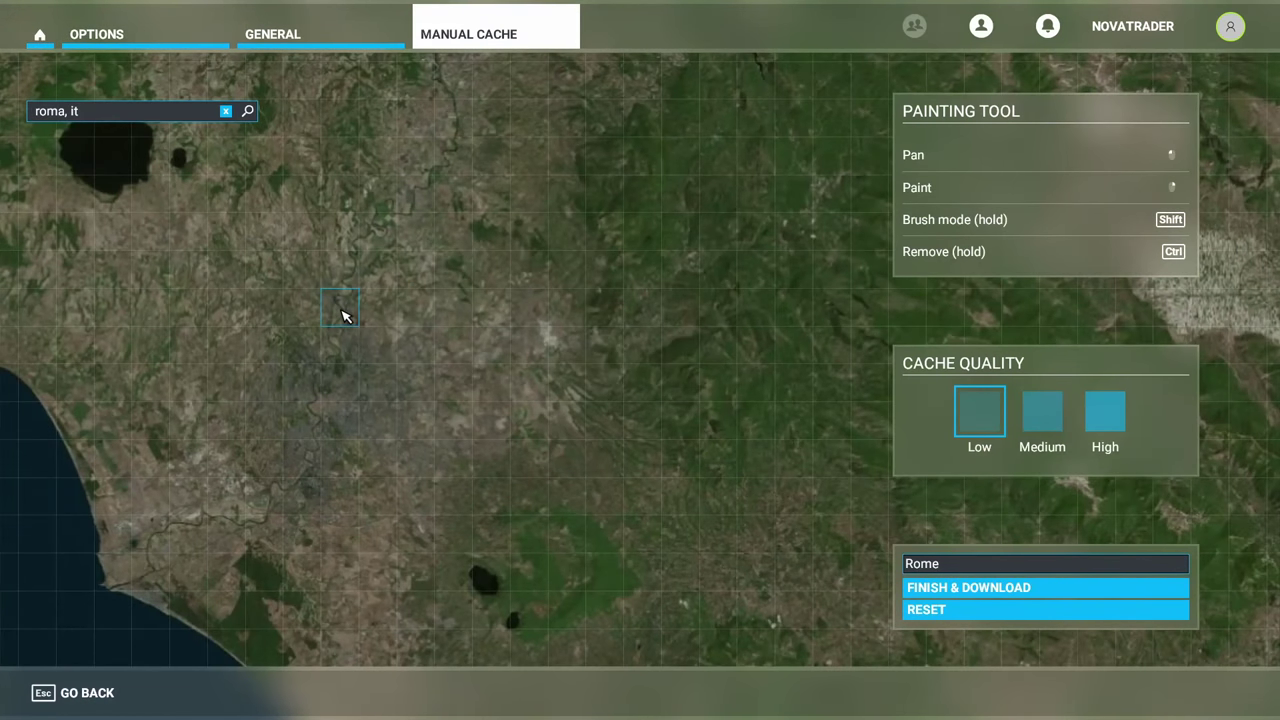
Step: Paint a rectangular block of cache tiles over Rome
mouse_move(342, 314)
left_mouse_down()
mouse_move(380, 371)
mouse_move(461, 444)
mouse_move(484, 445)
left_mouse_up()
left_click(357, 317)
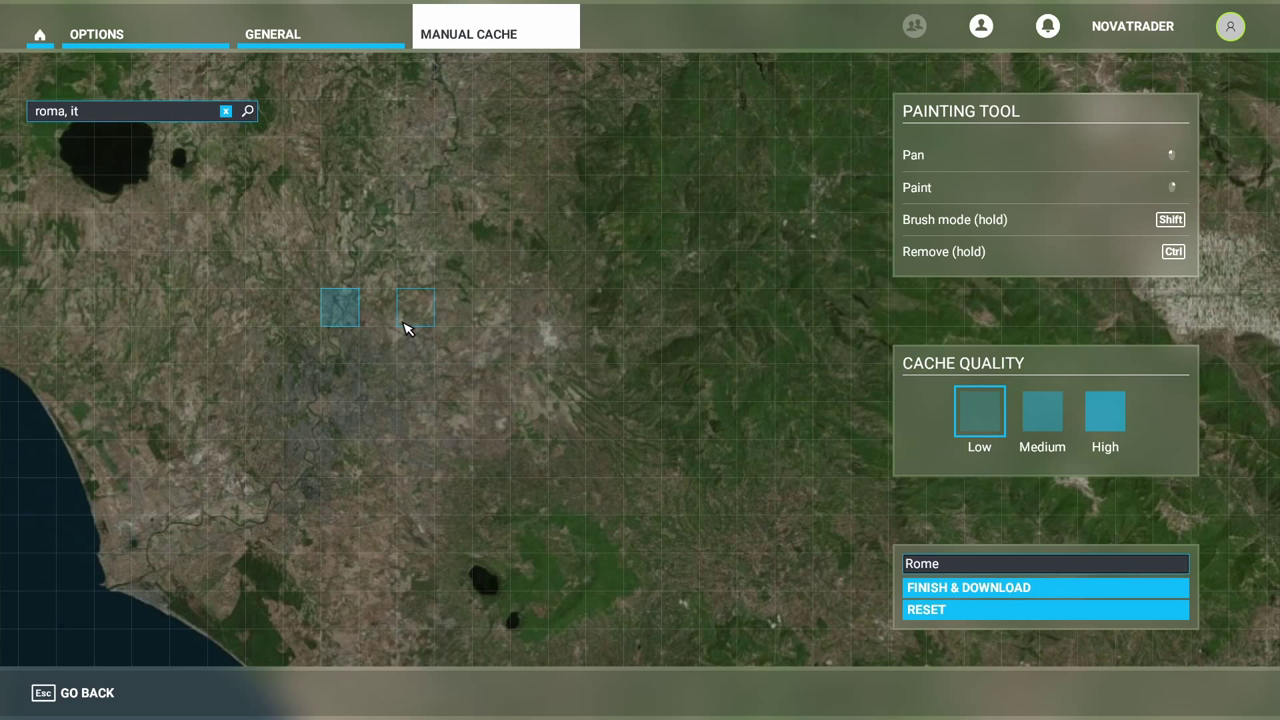
mouse_move(386, 309)
left_mouse_down()
mouse_move(377, 363)
mouse_move(506, 383)
mouse_move(462, 320)
left_mouse_up()
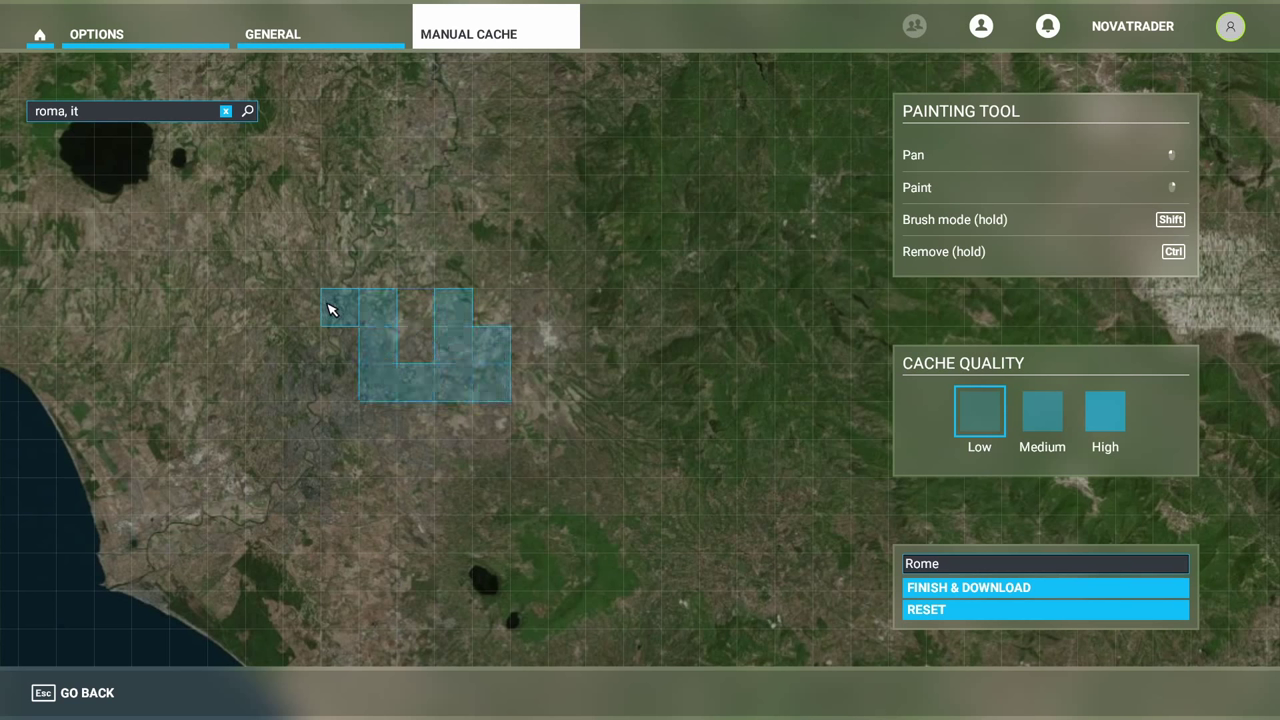
left_click_drag(333, 309, 503, 401)
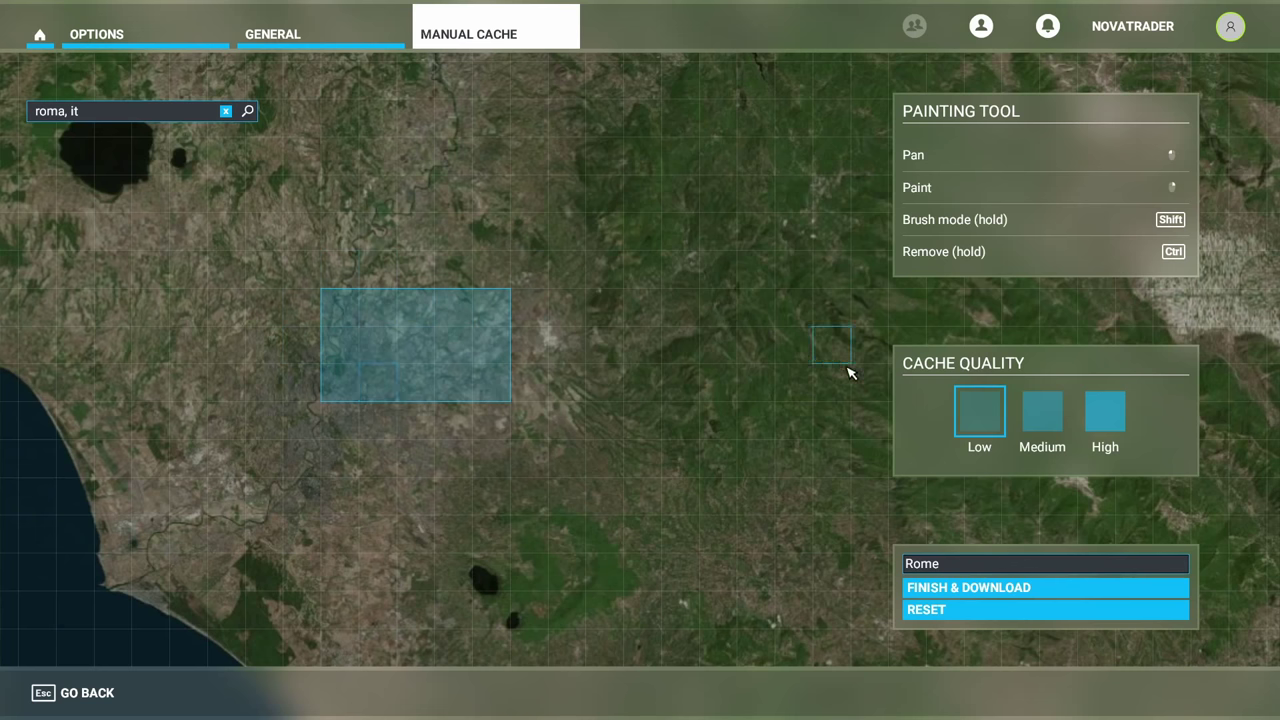
Step: Recentre on central Rome and extend the painted cache area further south
scroll(391, 340, "up", 3)
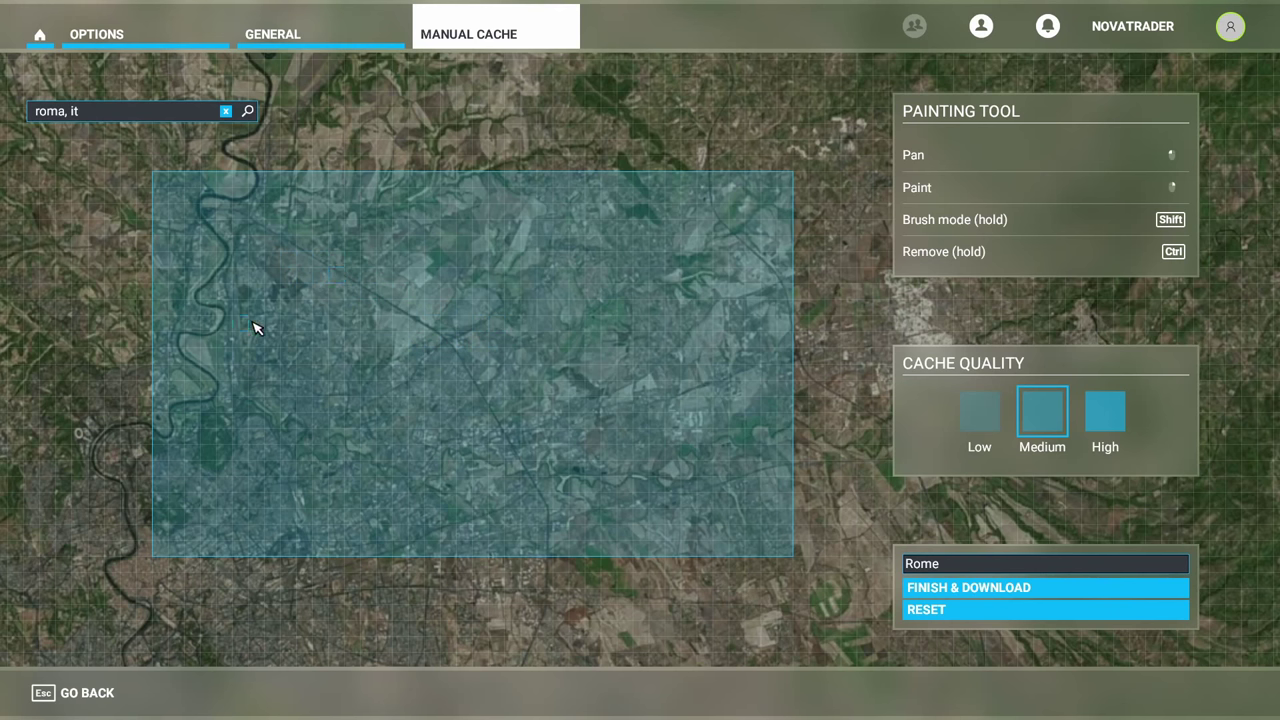
scroll(272, 343, "up", 3)
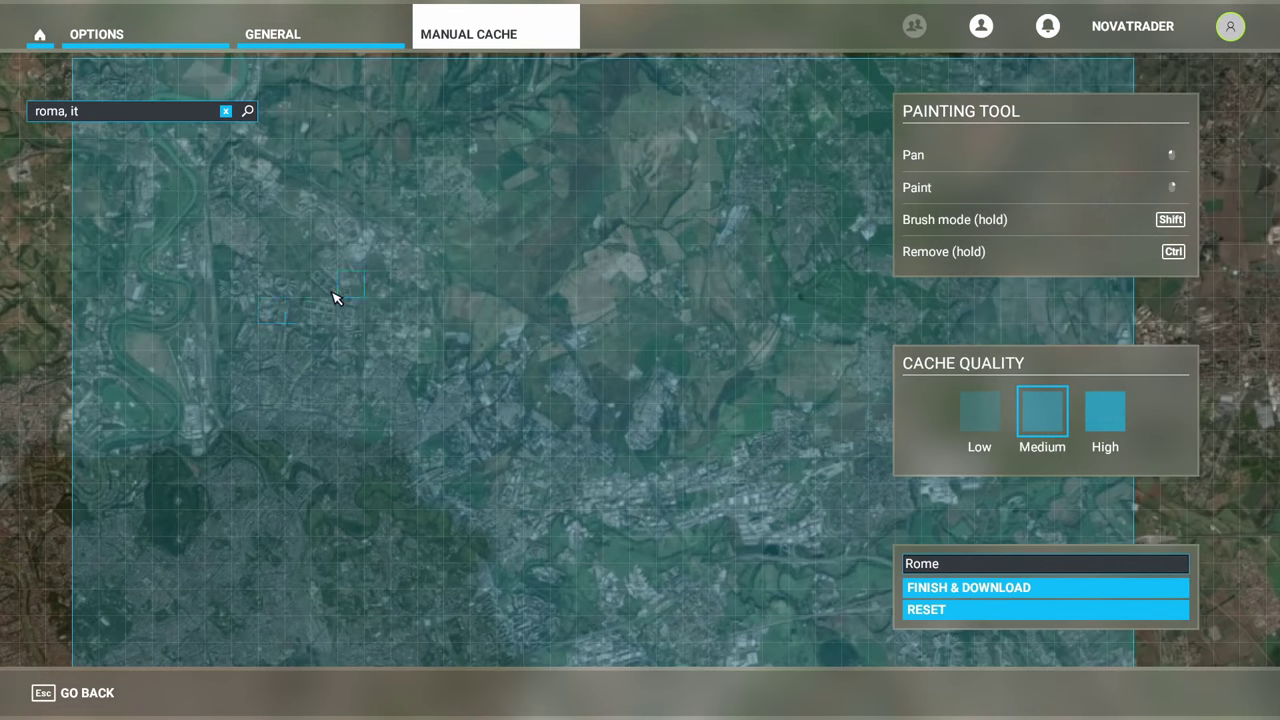
left_click_drag(343, 283, 617, 204)
scroll(500, 318, "down", 3)
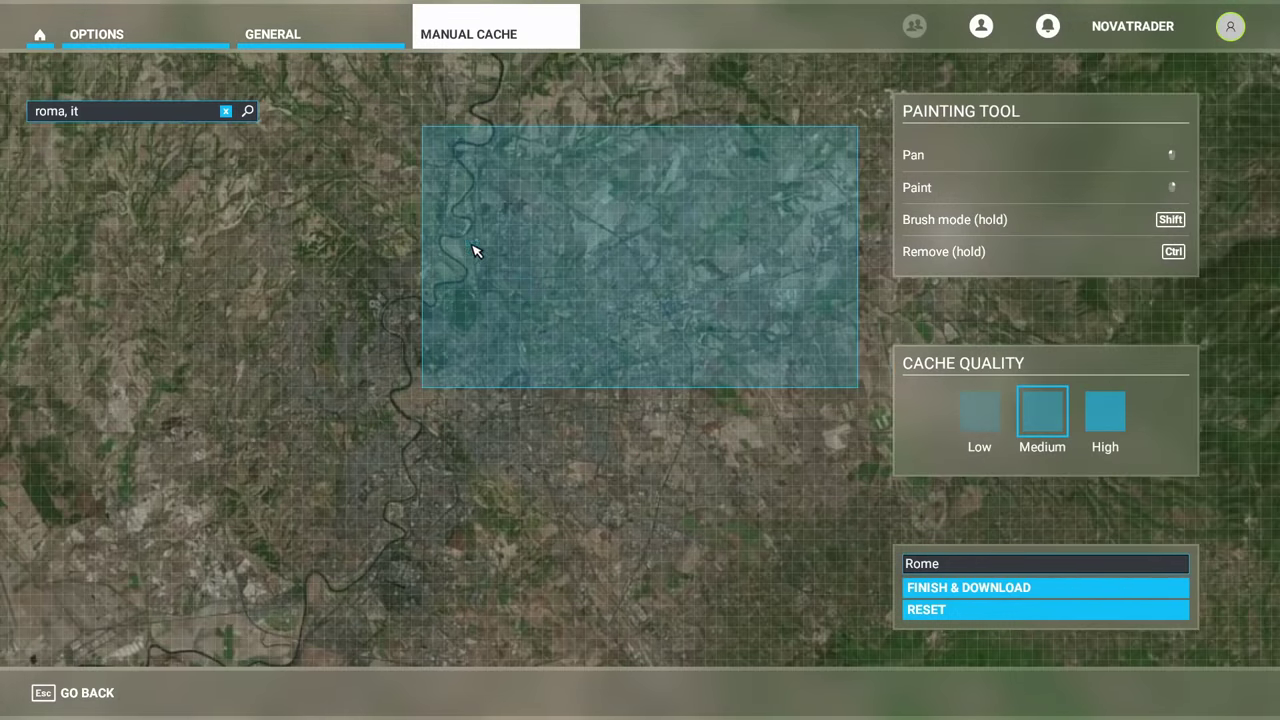
scroll(476, 250, "up", 5)
left_click_drag(577, 257, 609, 131)
scroll(529, 471, "down", 3)
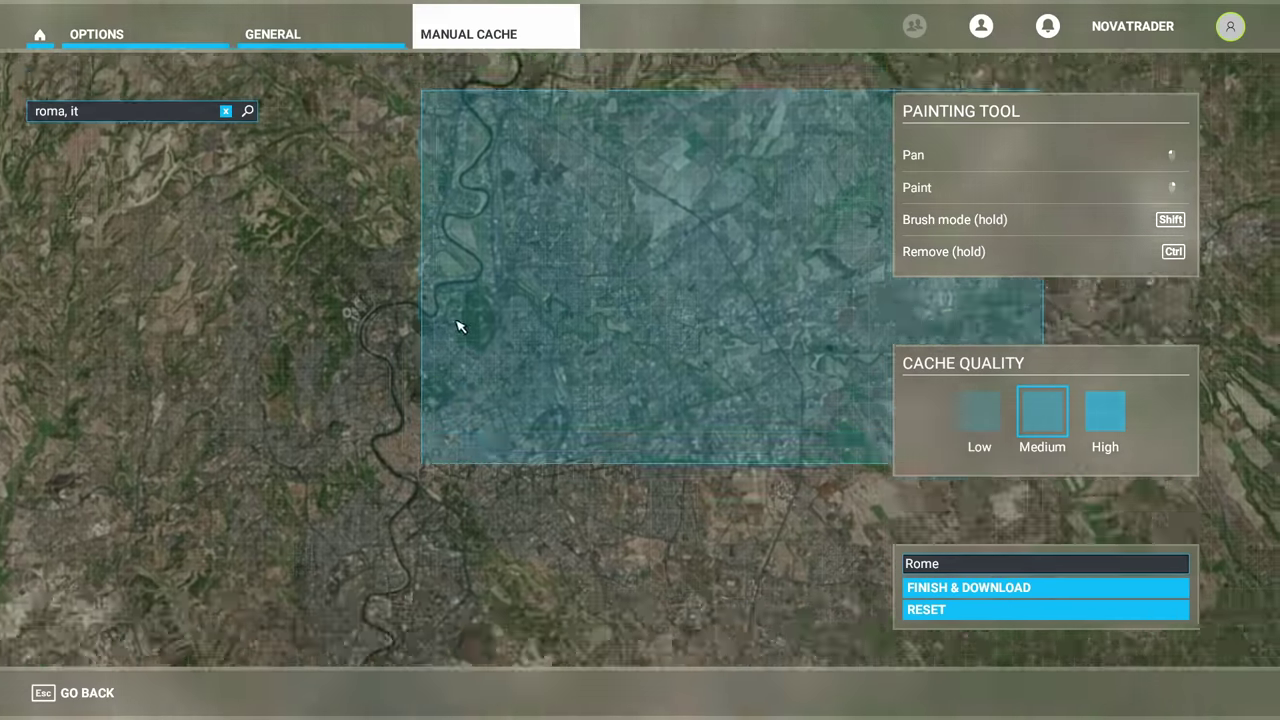
scroll(459, 326, "up", 3)
left_click_drag(503, 346, 317, 386)
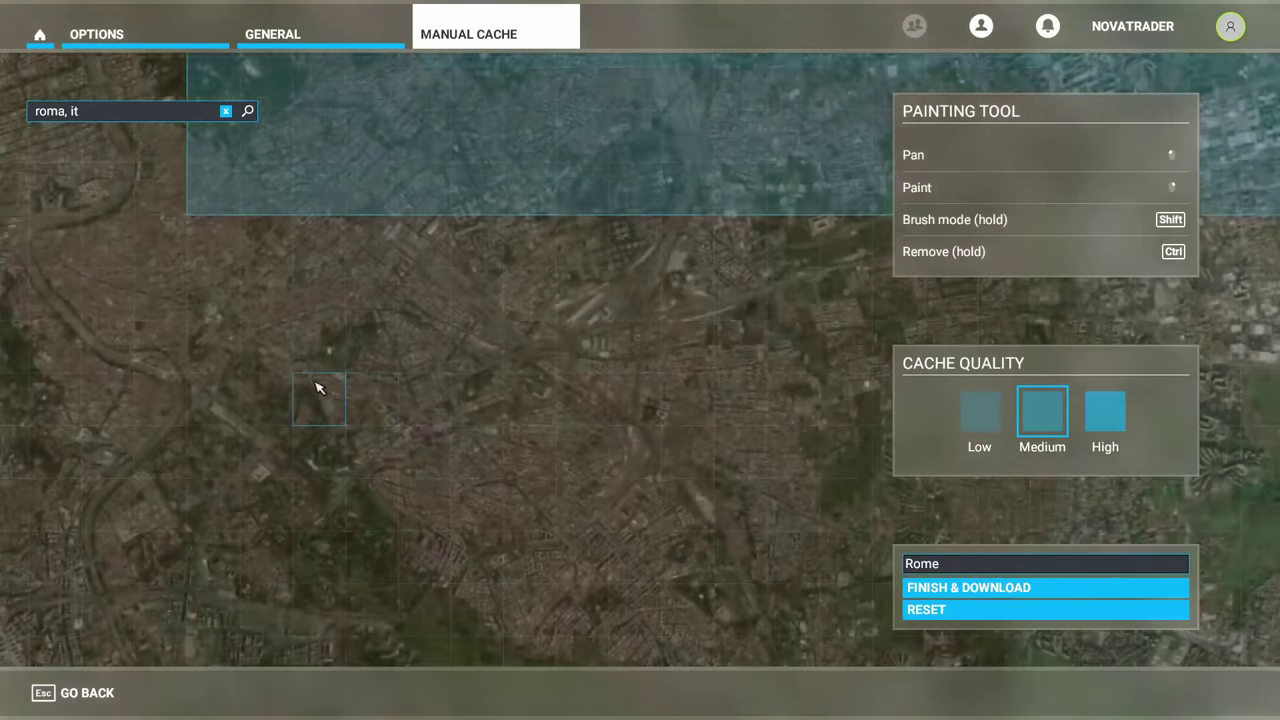
scroll(300, 368, "down", 5)
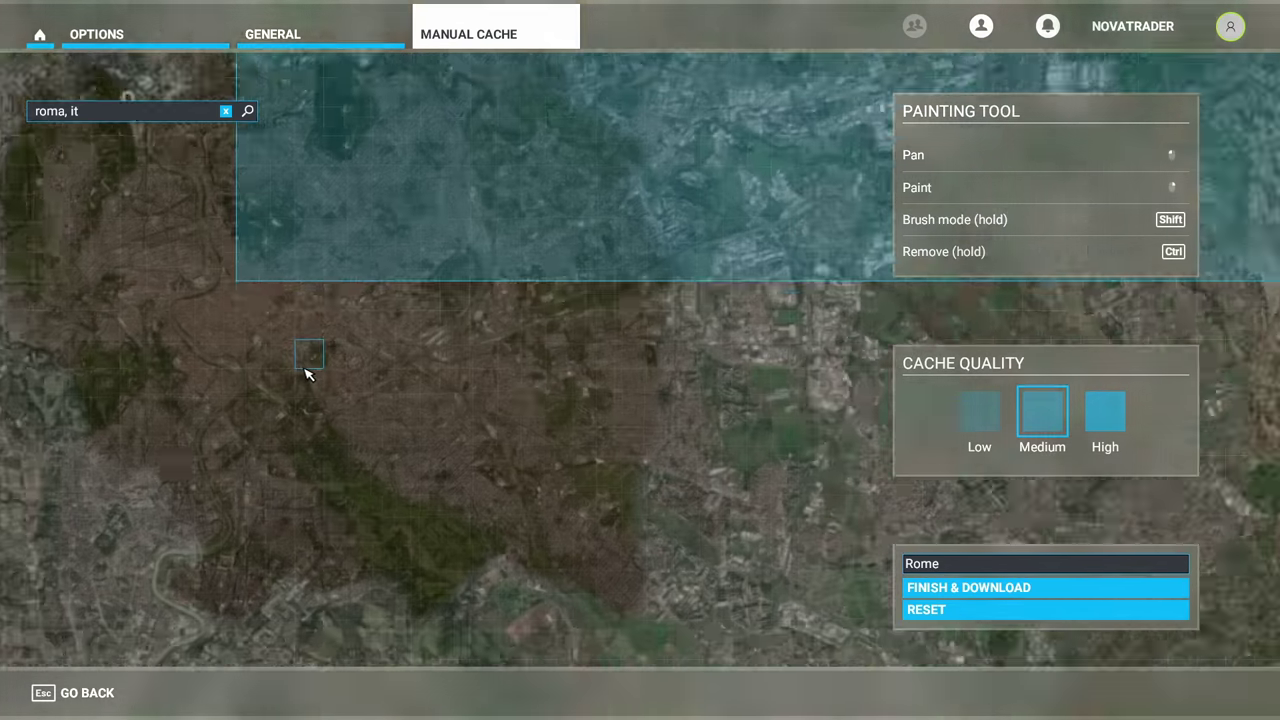
scroll(308, 370, "down", 2)
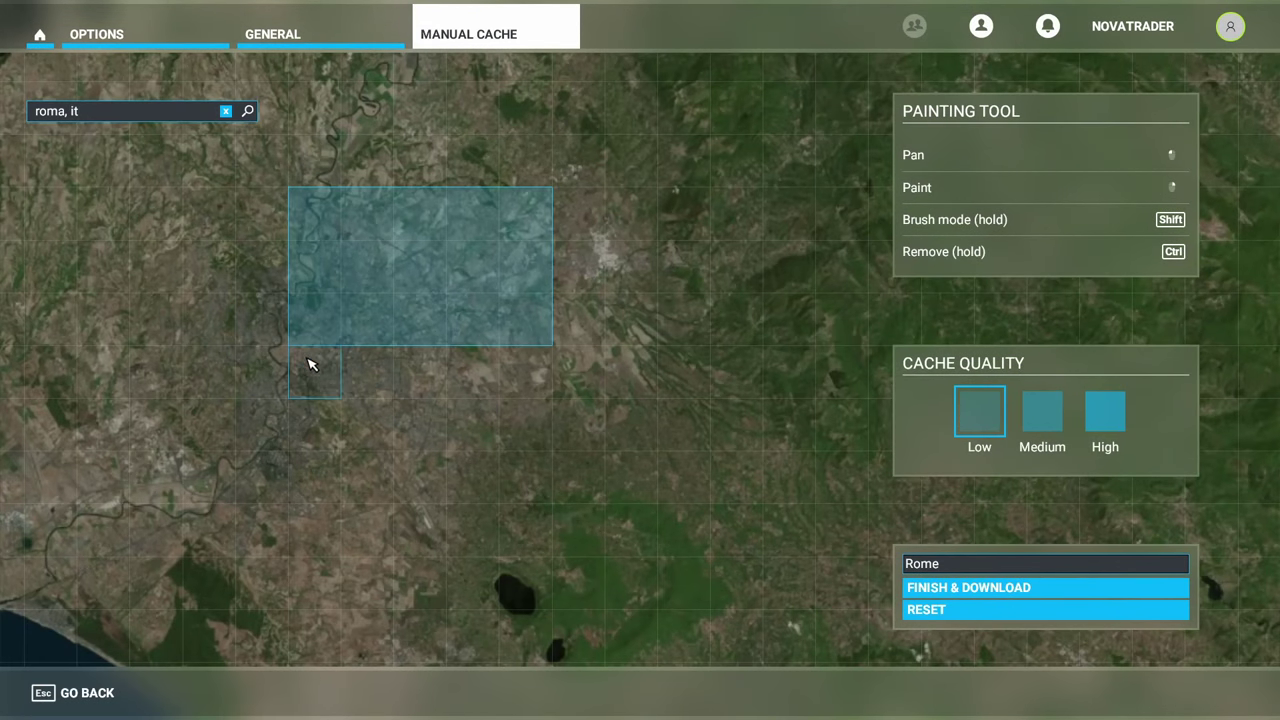
left_click_drag(358, 403, 529, 485)
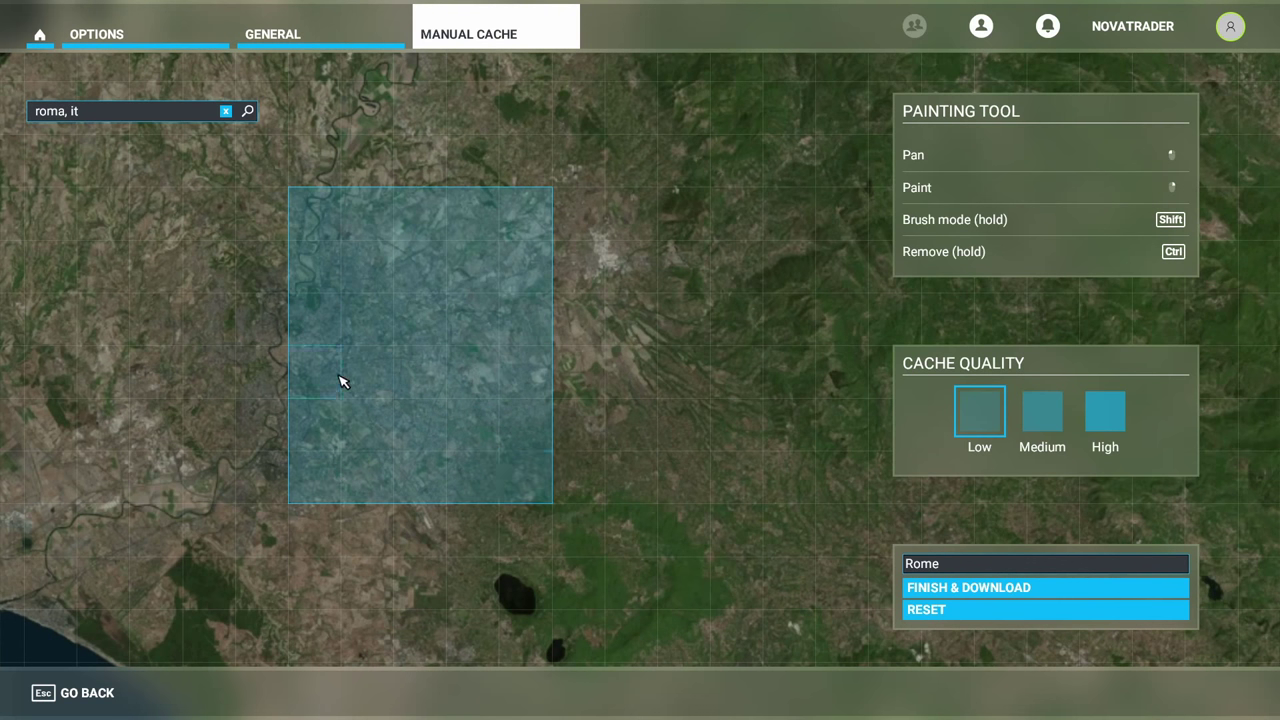
Step: Extend the painted cache area further west
scroll(322, 376, "up", 2)
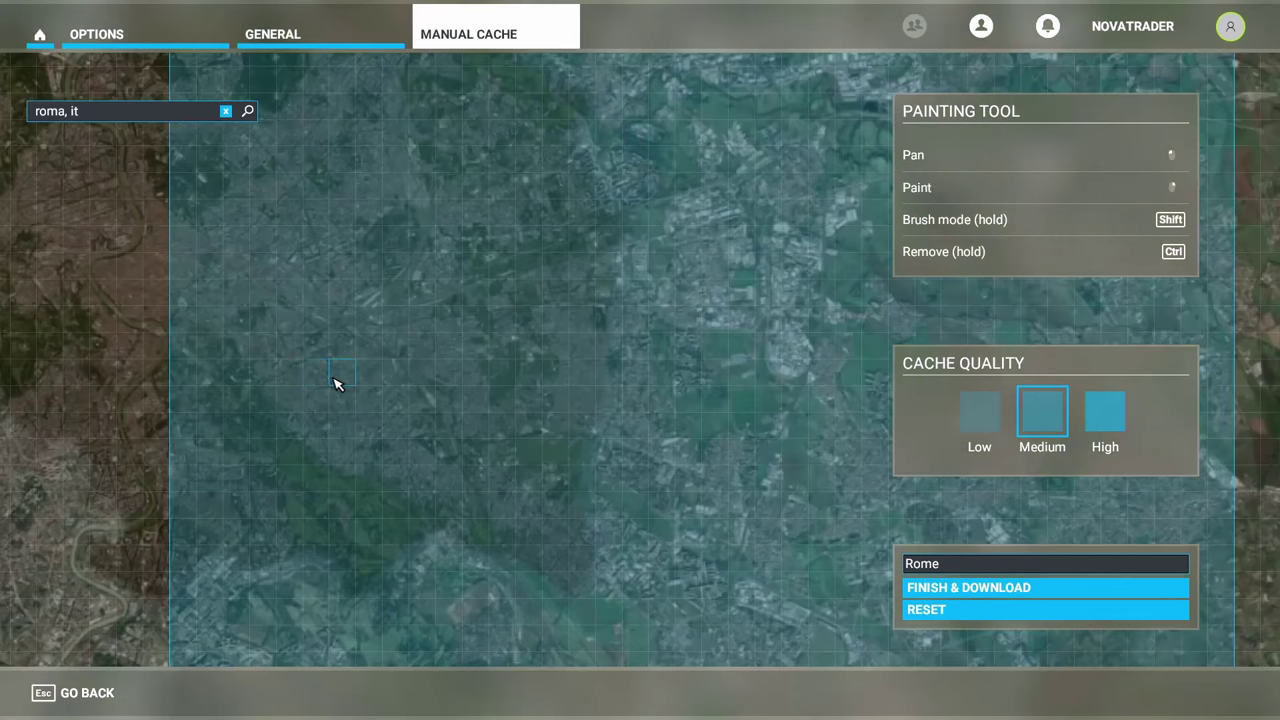
scroll(355, 362, "up", 2)
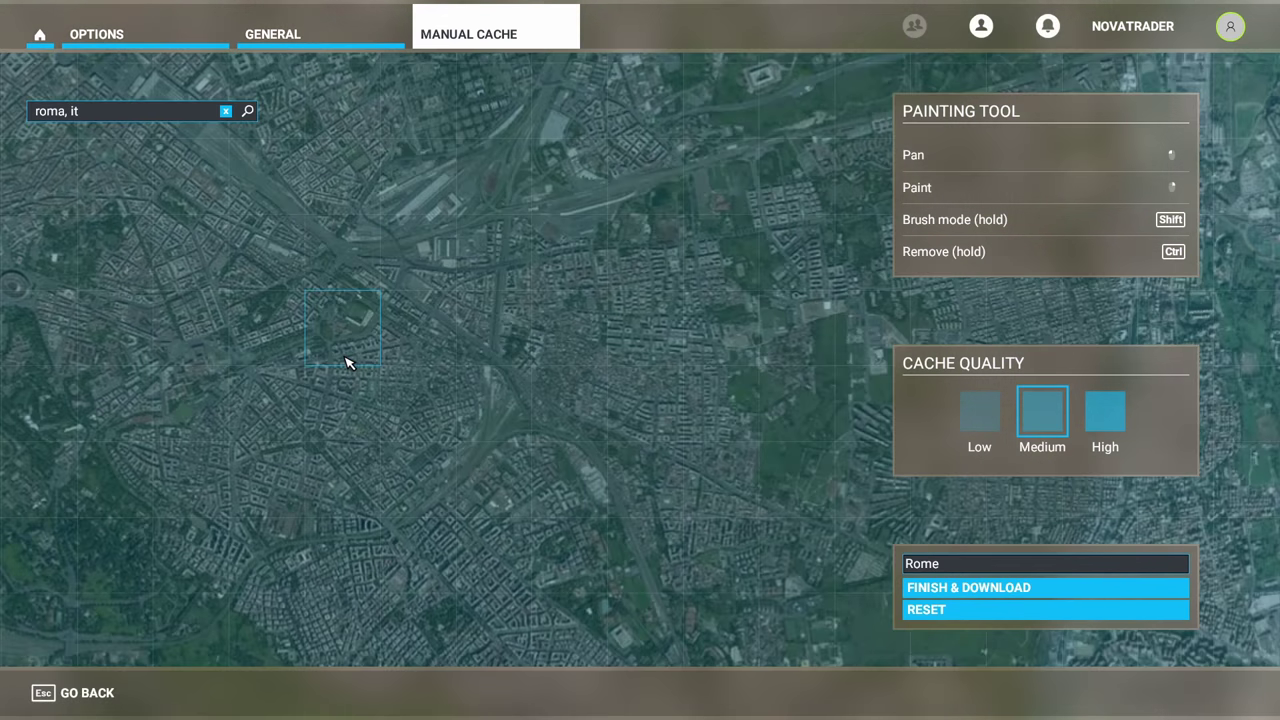
left_click_drag(149, 340, 670, 441)
scroll(670, 441, "down", 2)
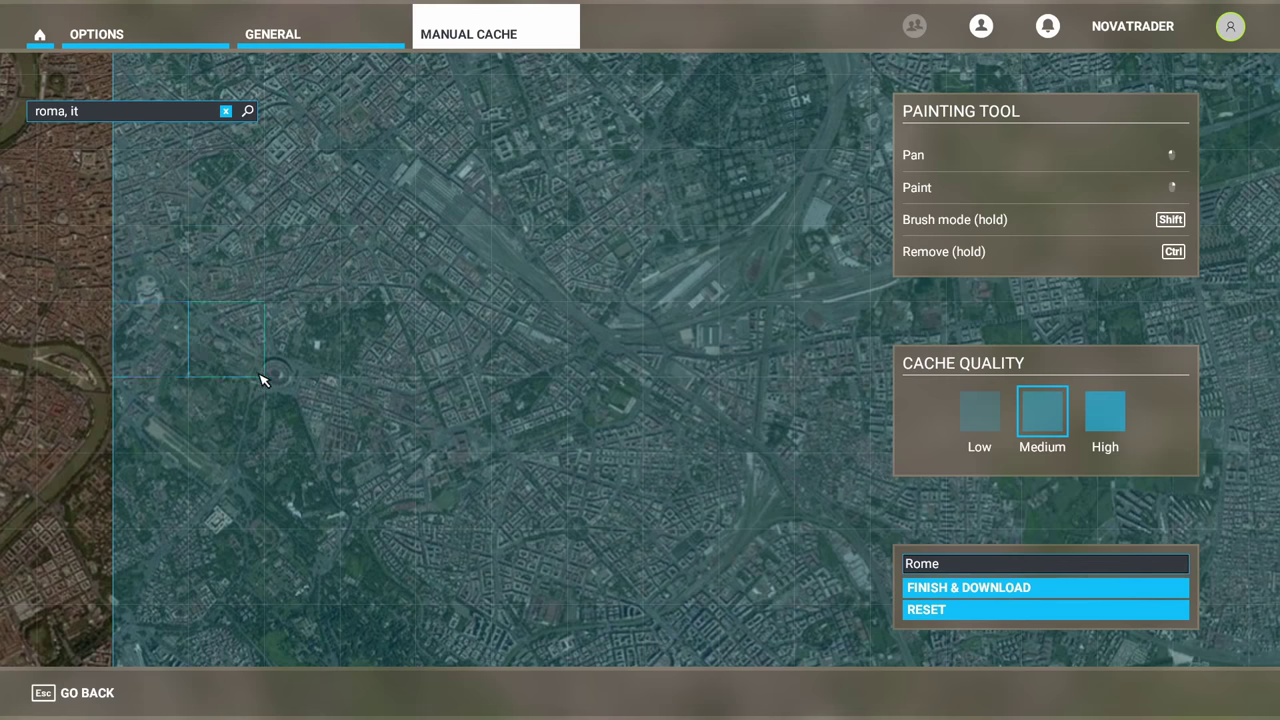
scroll(262, 380, "down", 2)
scroll(265, 387, "down", 2)
scroll(240, 470, "down", 3)
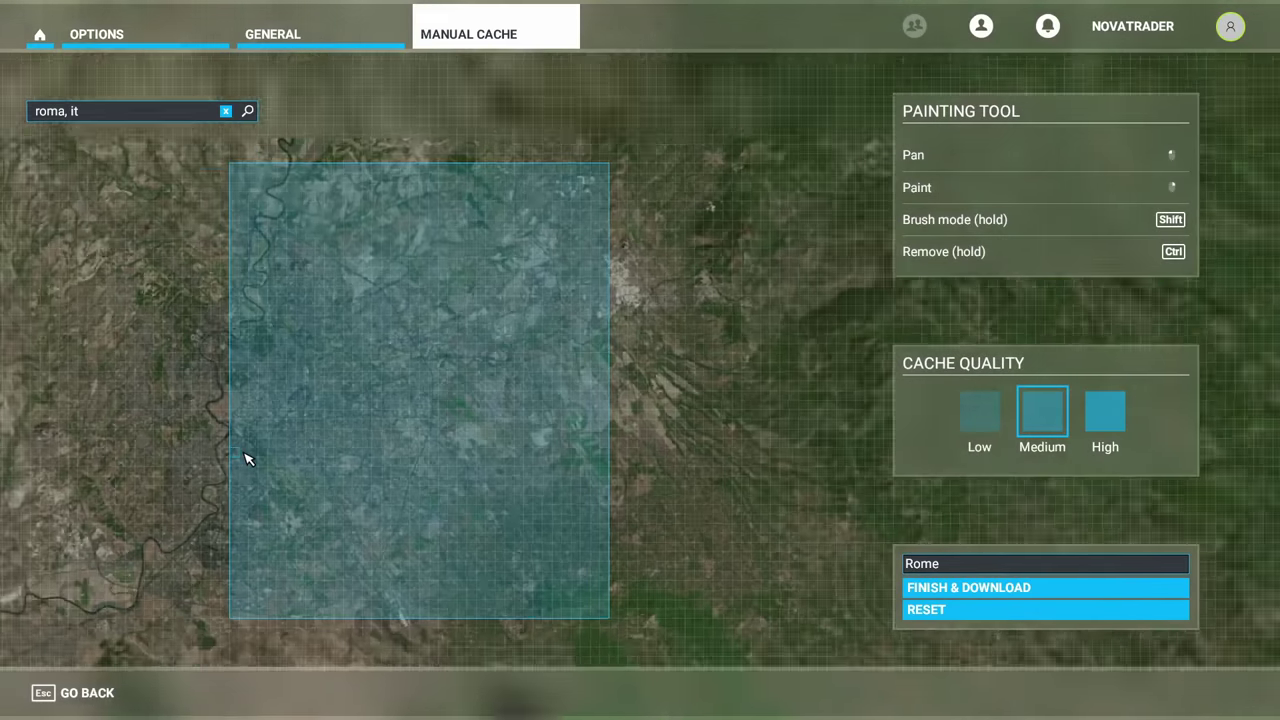
scroll(247, 437, "up", 2)
scroll(214, 349, "up", 2)
mouse_move(213, 305)
left_mouse_down()
mouse_move(91, 514)
mouse_move(105, 594)
left_mouse_up()
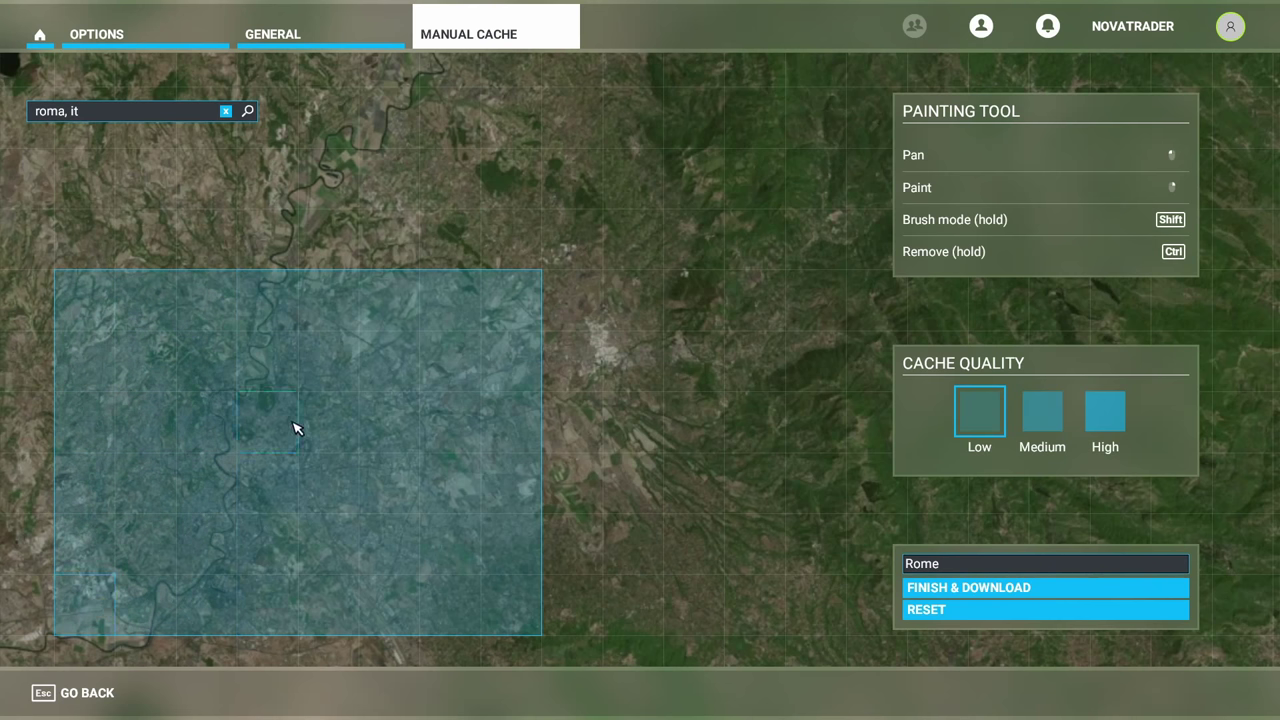
Step: Paint a medium-quality strip near the centre, then remove it again
scroll(280, 431, "up", 3)
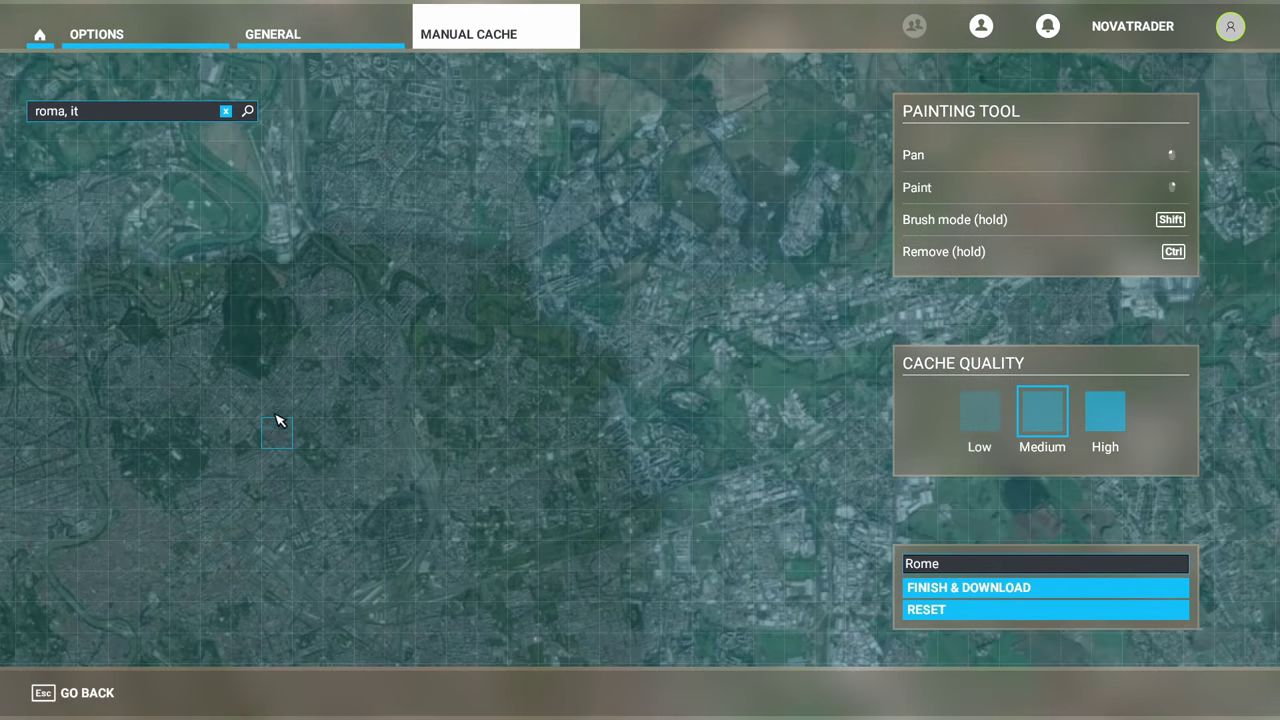
scroll(372, 463, "down", 3)
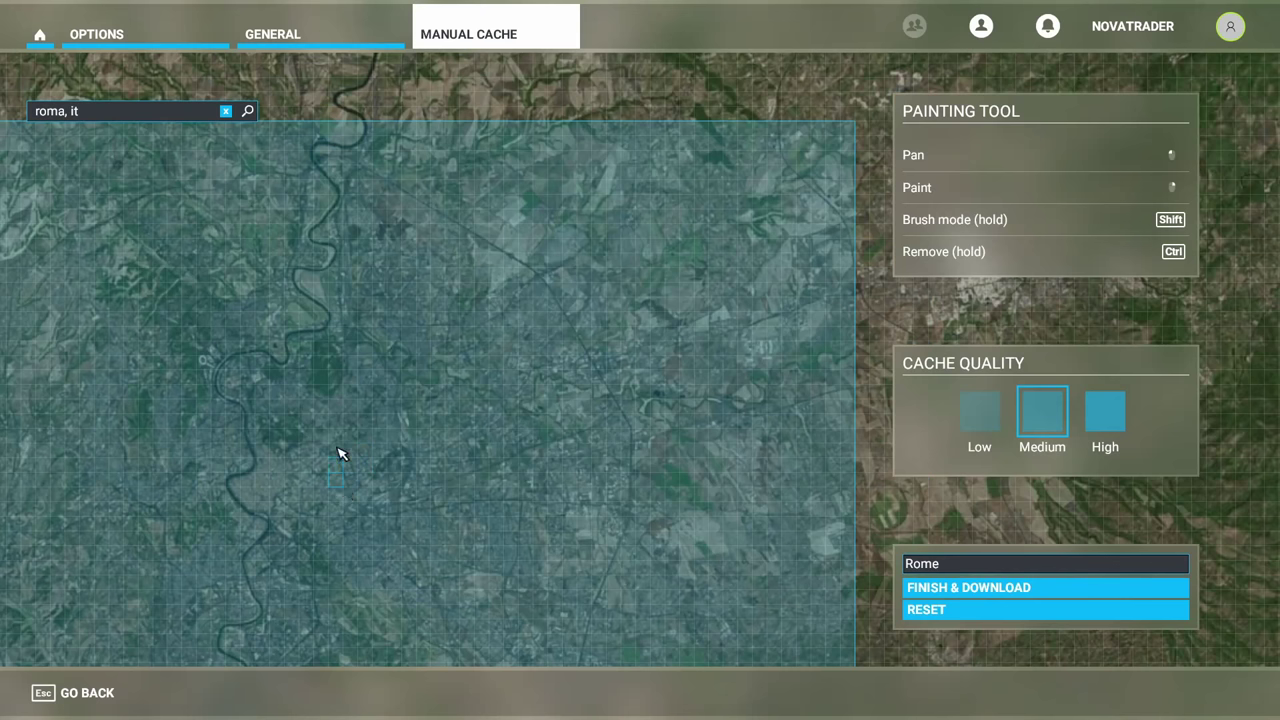
left_click_drag(328, 416, 340, 427)
mouse_move(341, 426)
left_mouse_down()
mouse_move(314, 471)
mouse_move(326, 411)
left_mouse_up()
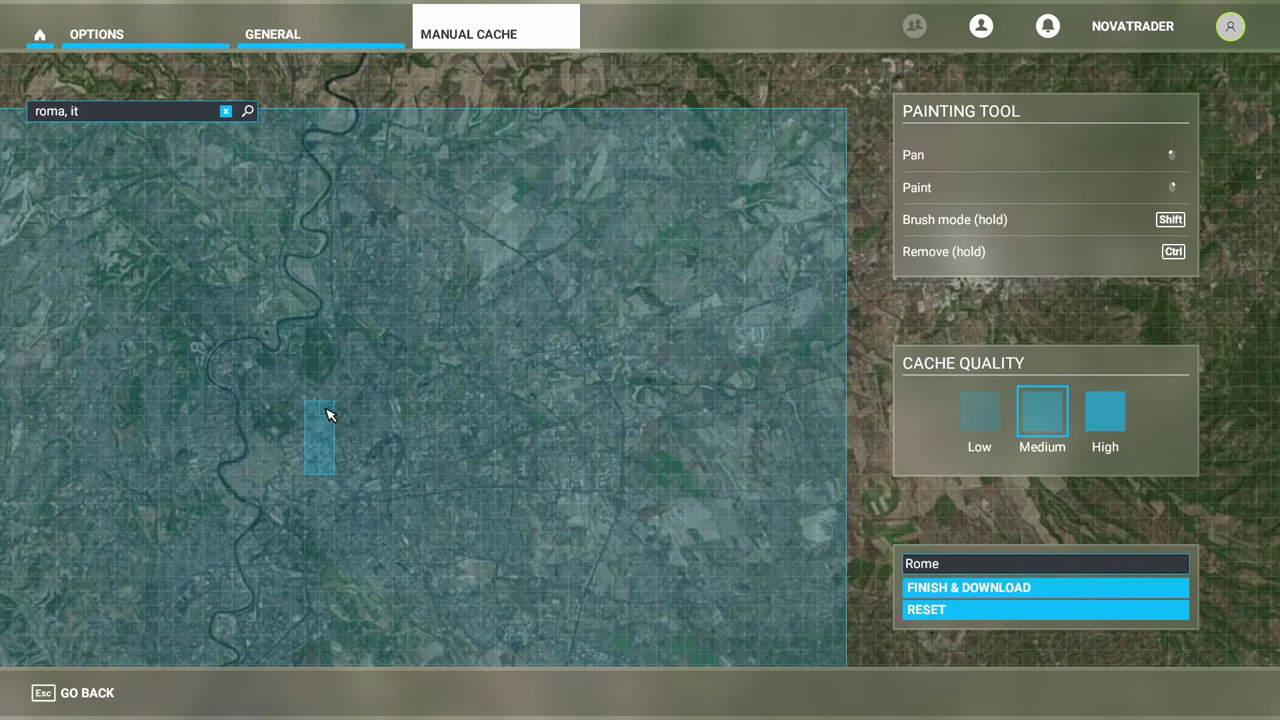
left_click_drag(303, 426, 336, 476)
Step: Zoom in and out over Rome to check the painted area and quality levels
left_click_drag(347, 497, 397, 254)
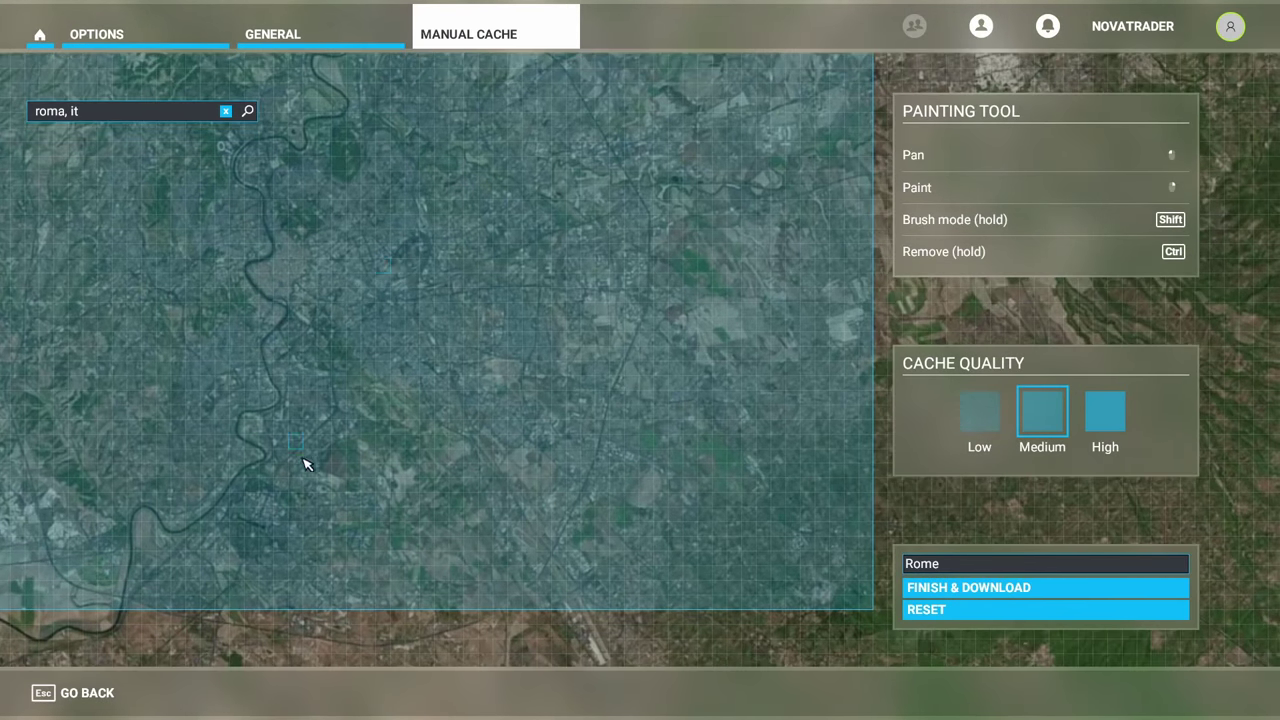
scroll(347, 316, "up", 2)
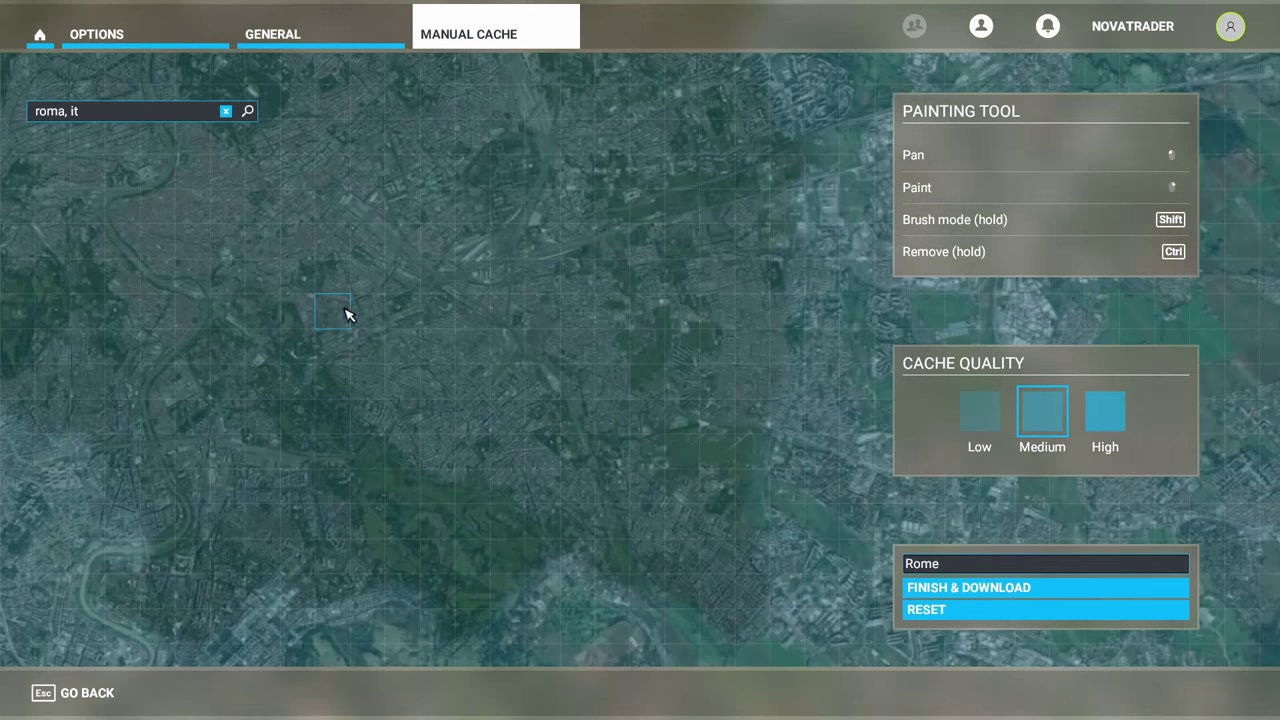
scroll(406, 334, "up", 2)
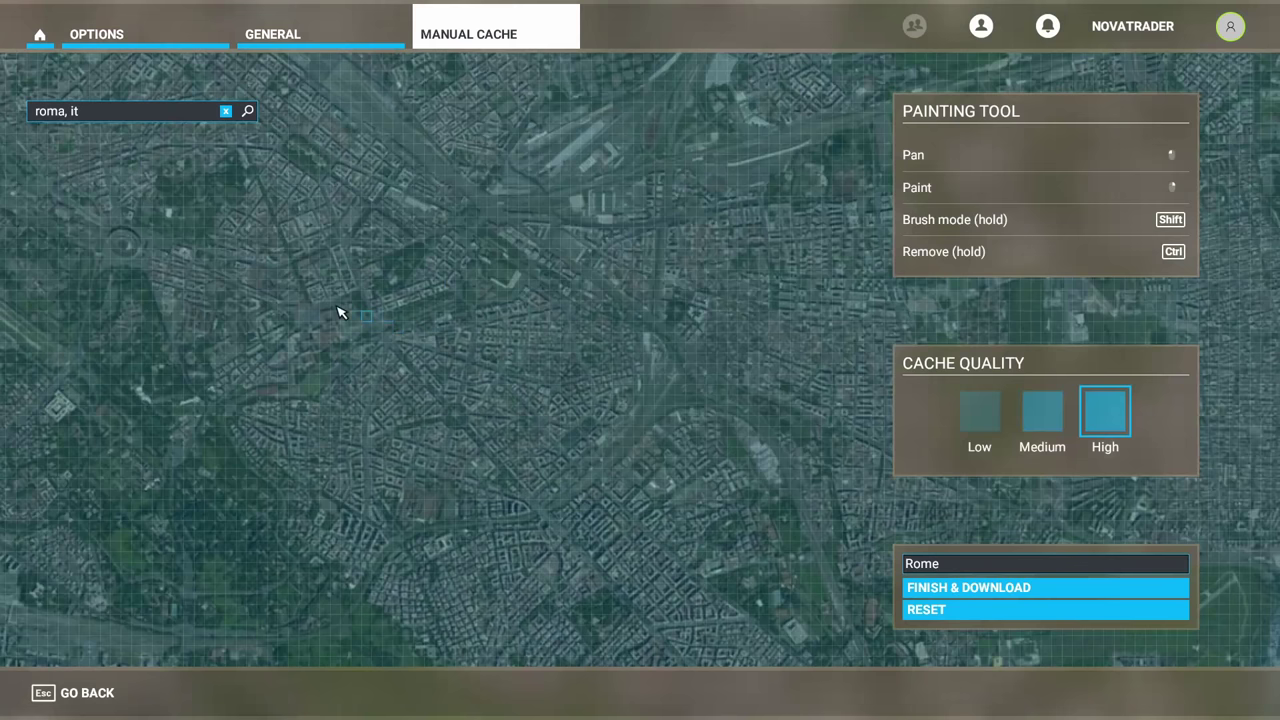
scroll(140, 258, "down", 3)
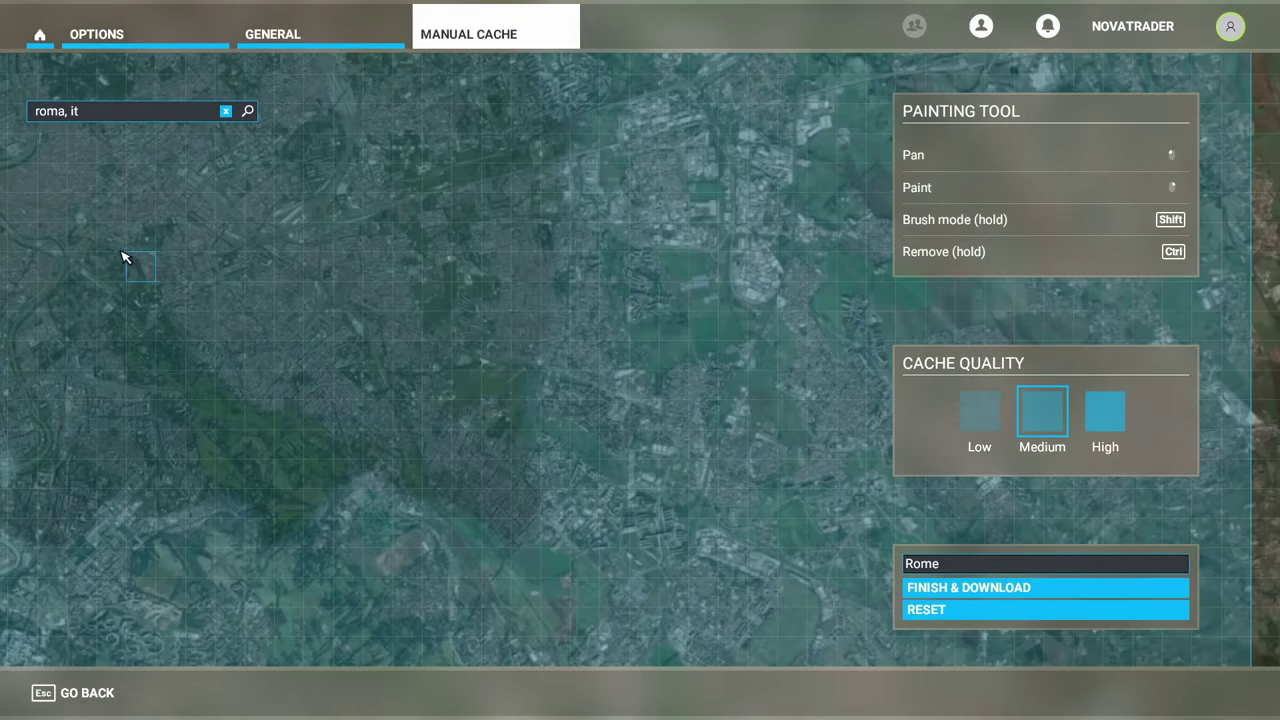
scroll(223, 349, "up", 3)
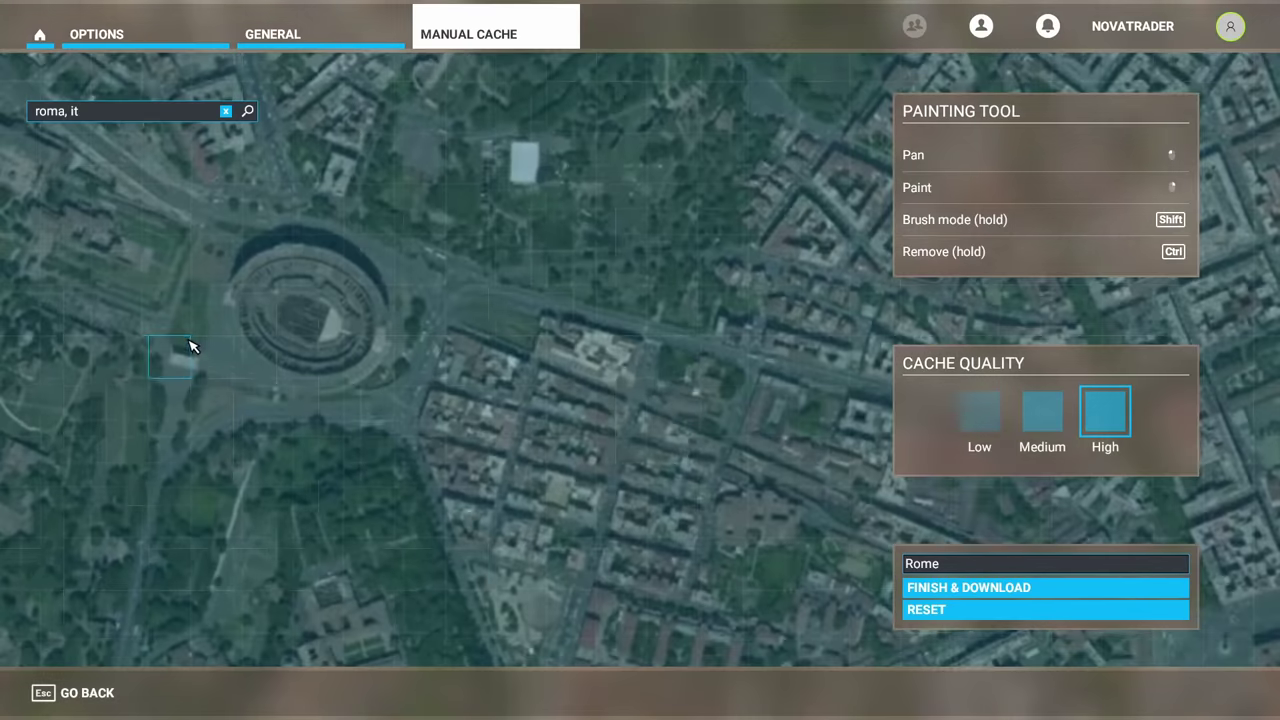
scroll(335, 326, "down", 4)
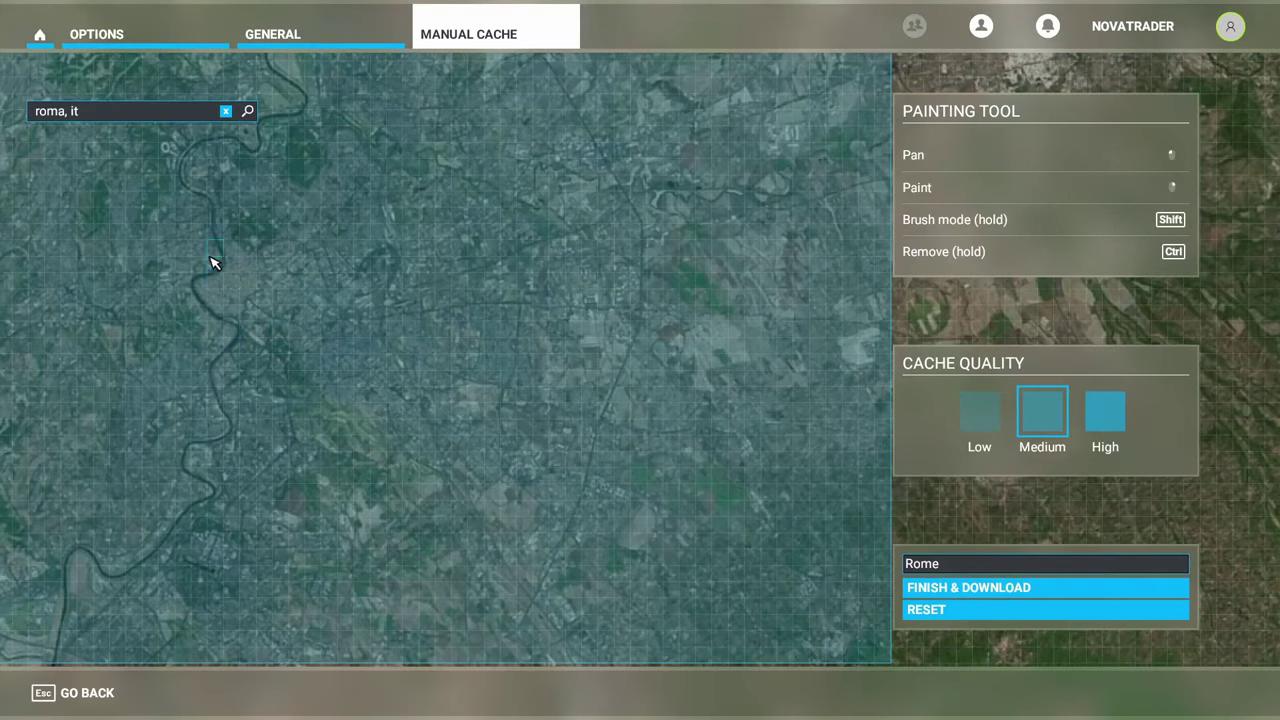
Step: Paint and enlarge a Medium-quality cache rectangle over central Rome
left_click_drag(170, 270, 378, 402)
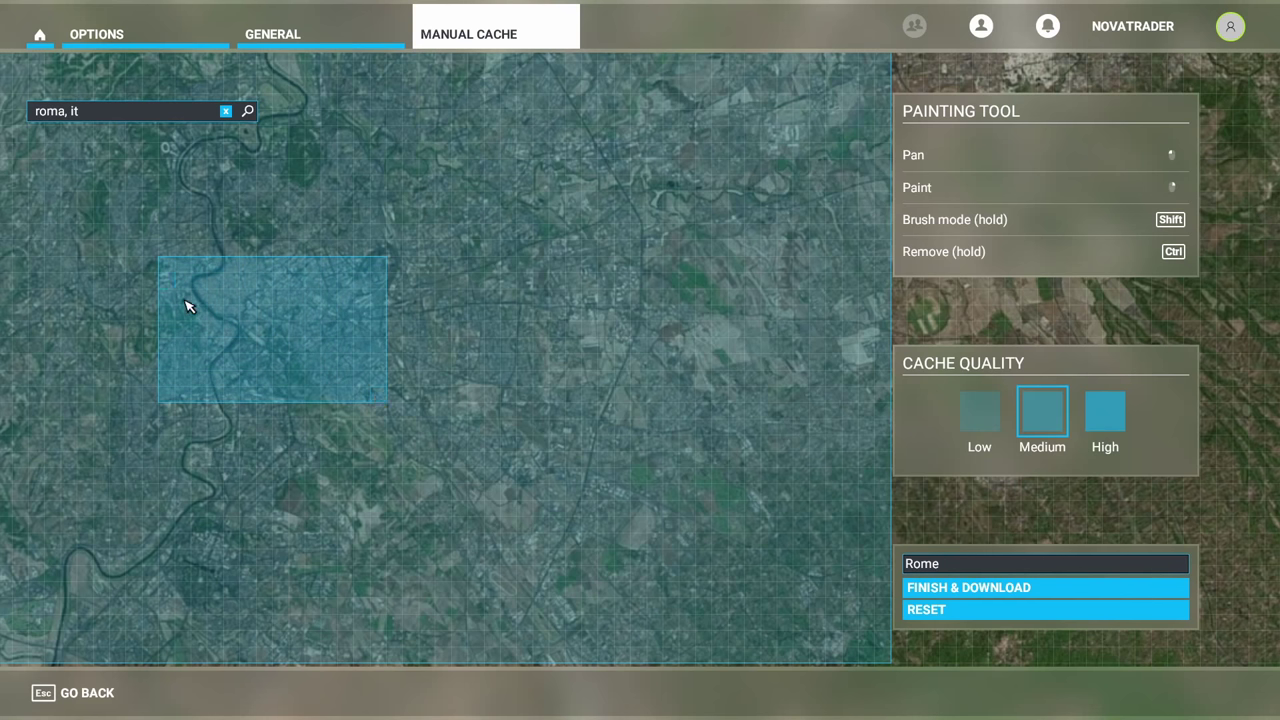
left_click_drag(104, 214, 553, 518)
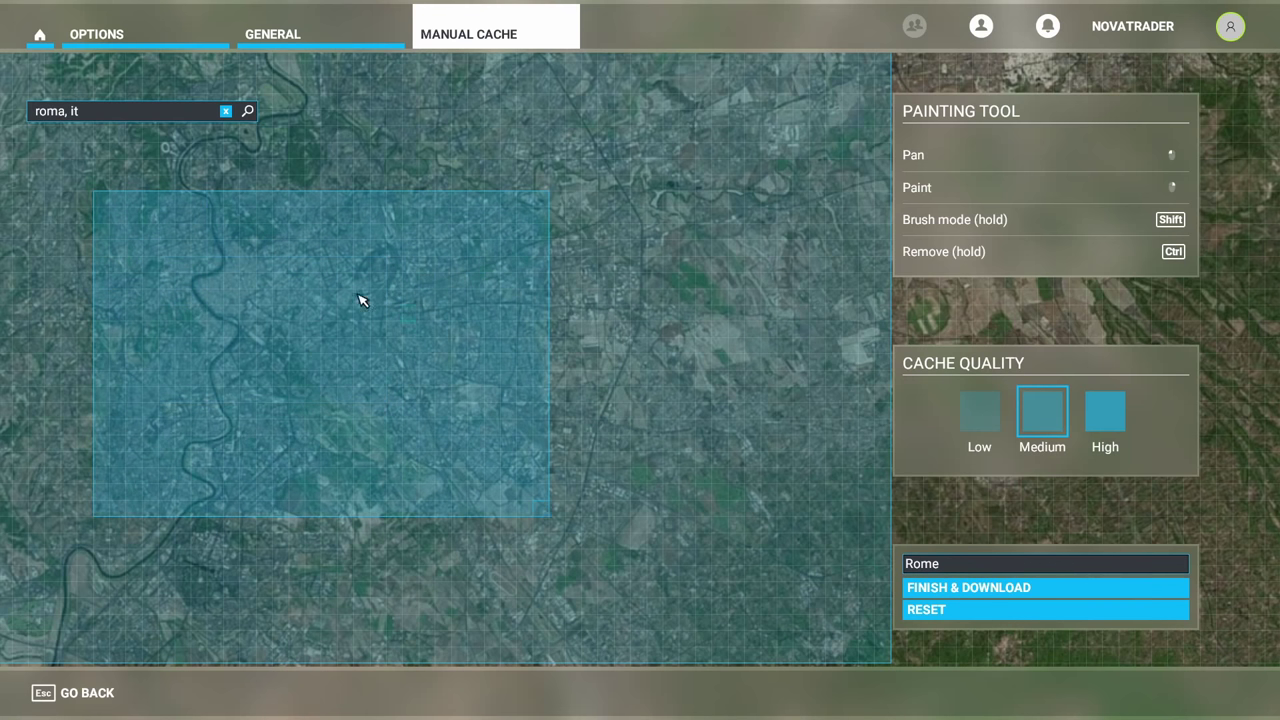
scroll(247, 378, "up", 5)
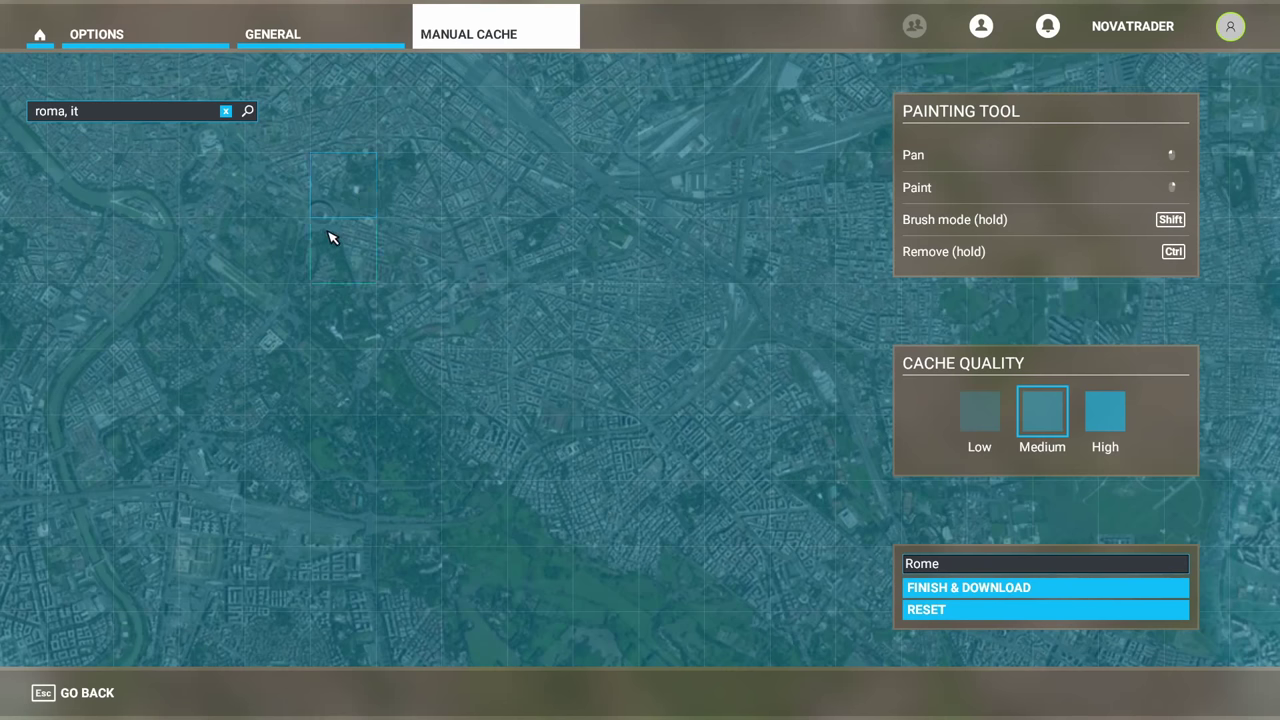
scroll(331, 240, "up", 5)
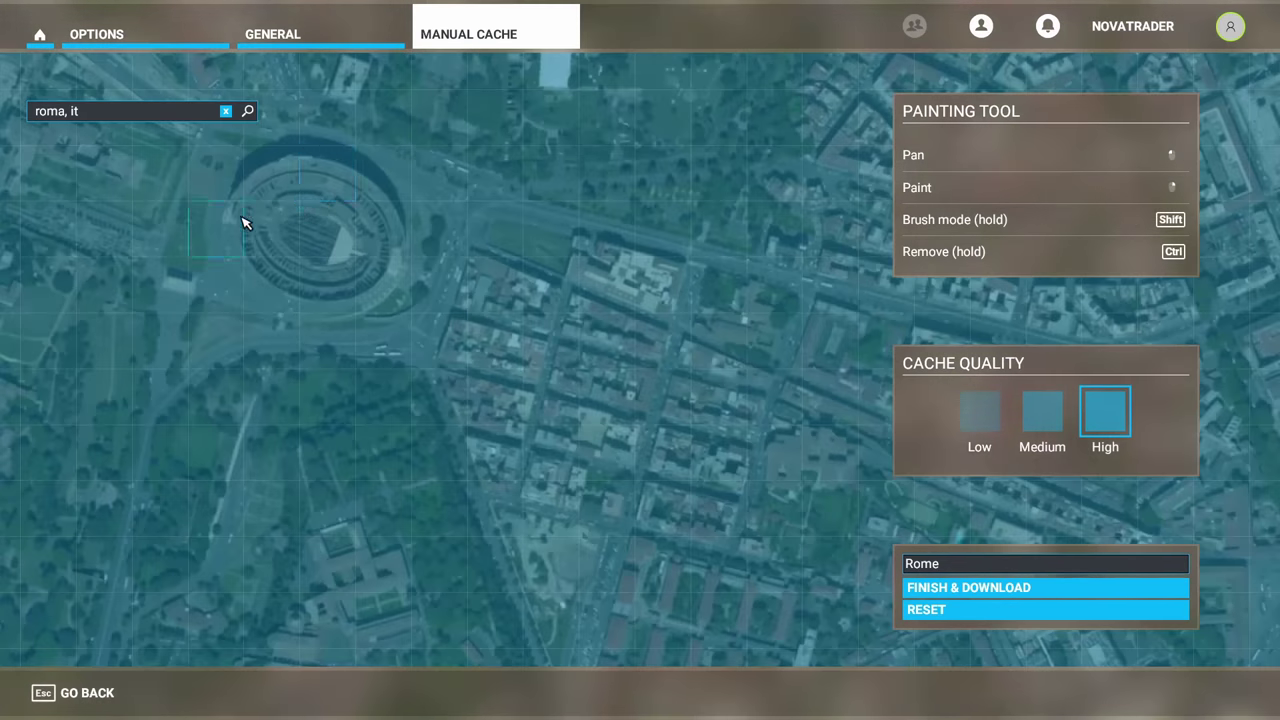
scroll(258, 264, "down", 5)
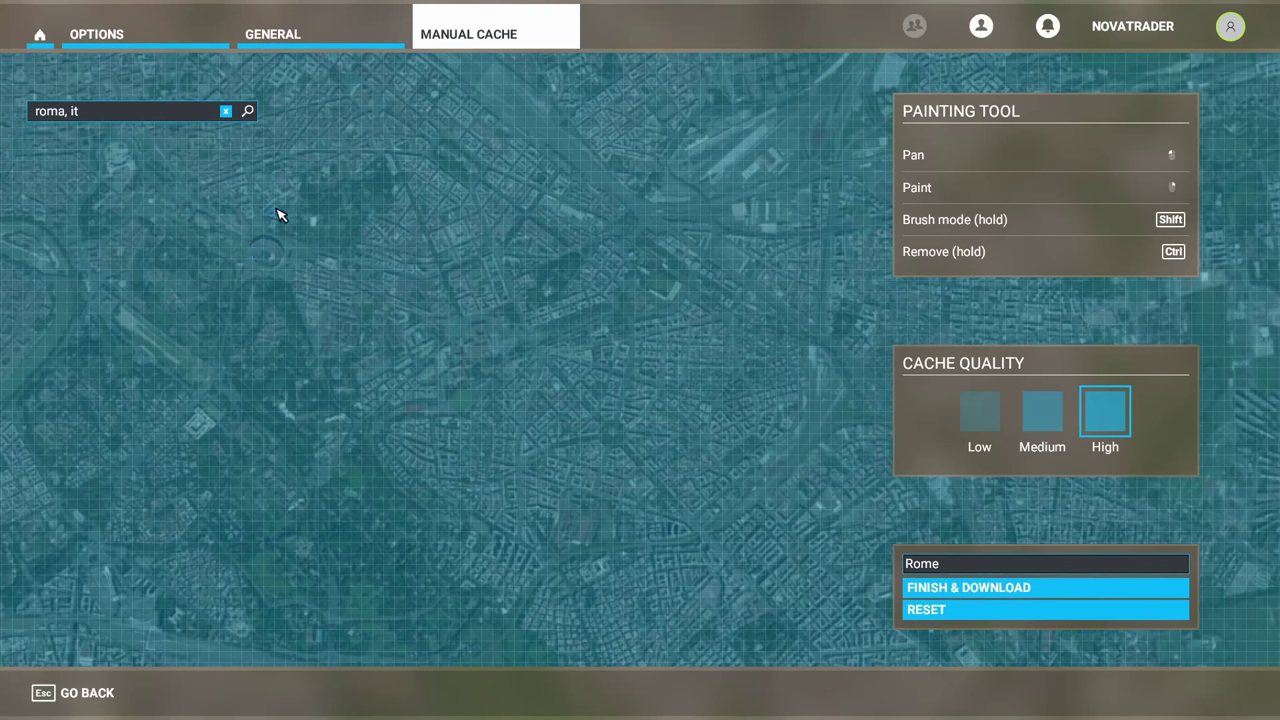
Step: Zoom in to High quality and paint a smaller rectangle over central Rome by the river
left_click_drag(209, 211, 403, 371)
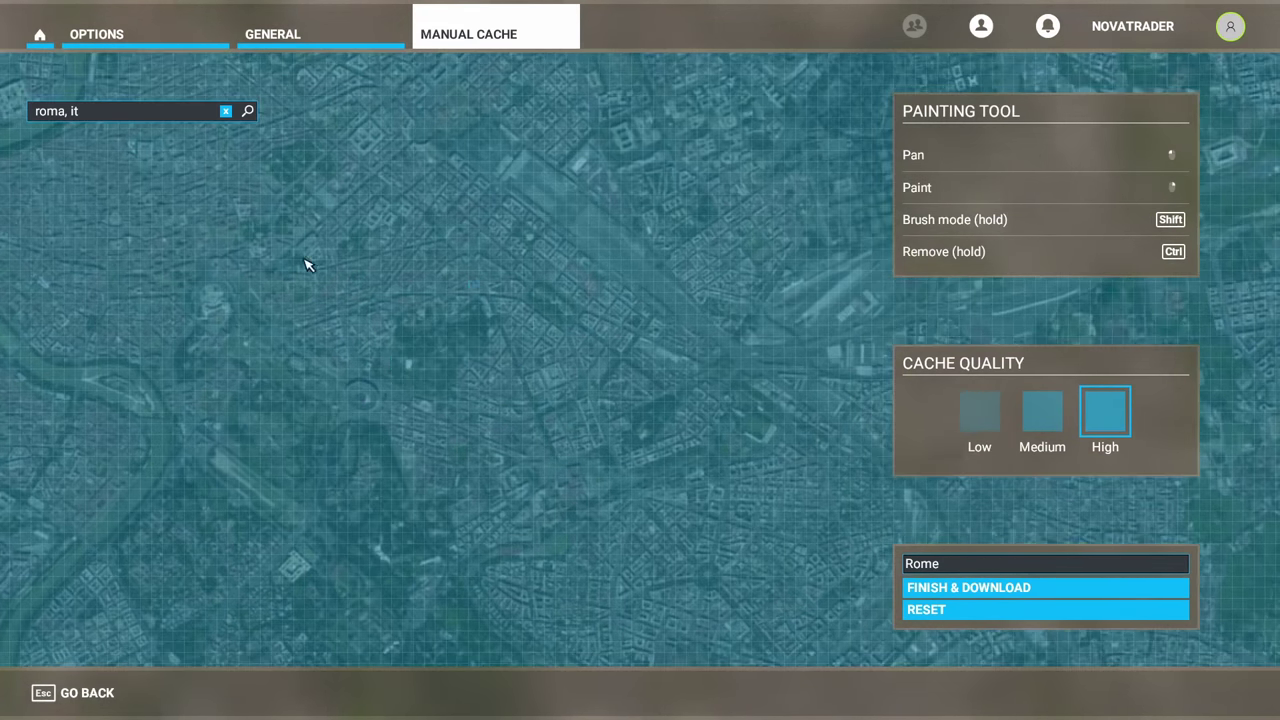
scroll(241, 290, "down", 2)
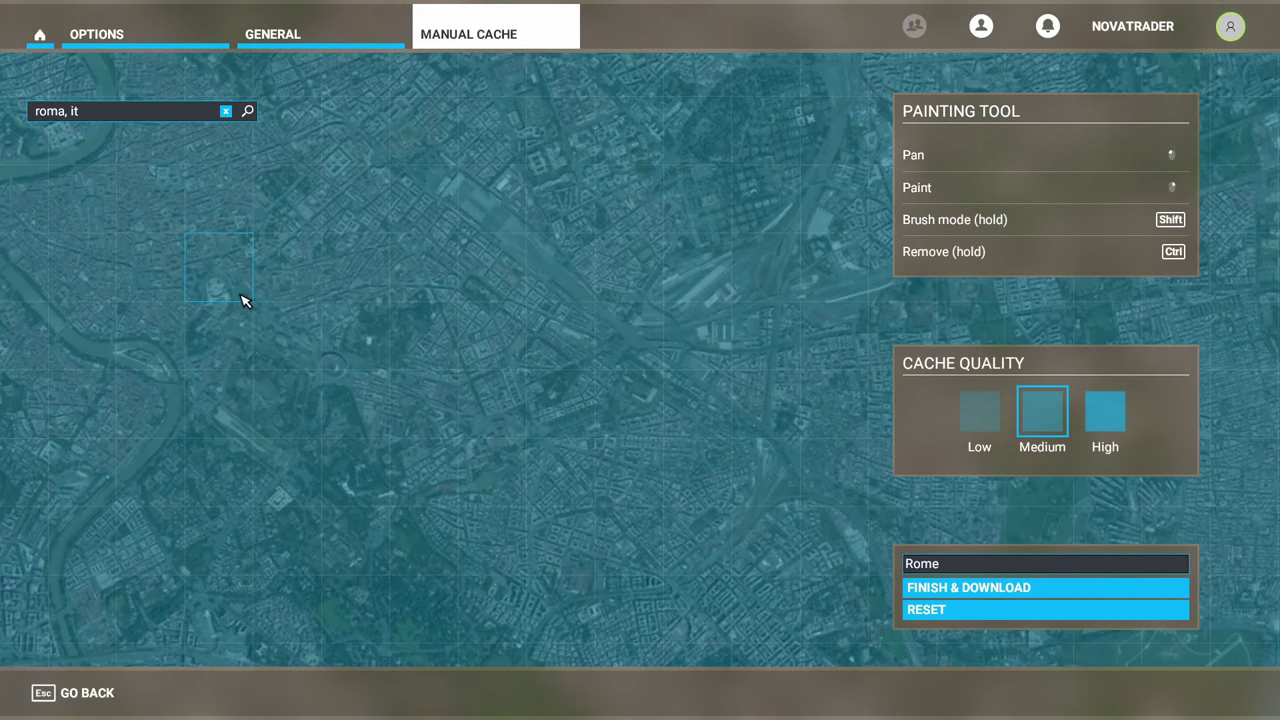
scroll(245, 294, "up", 2)
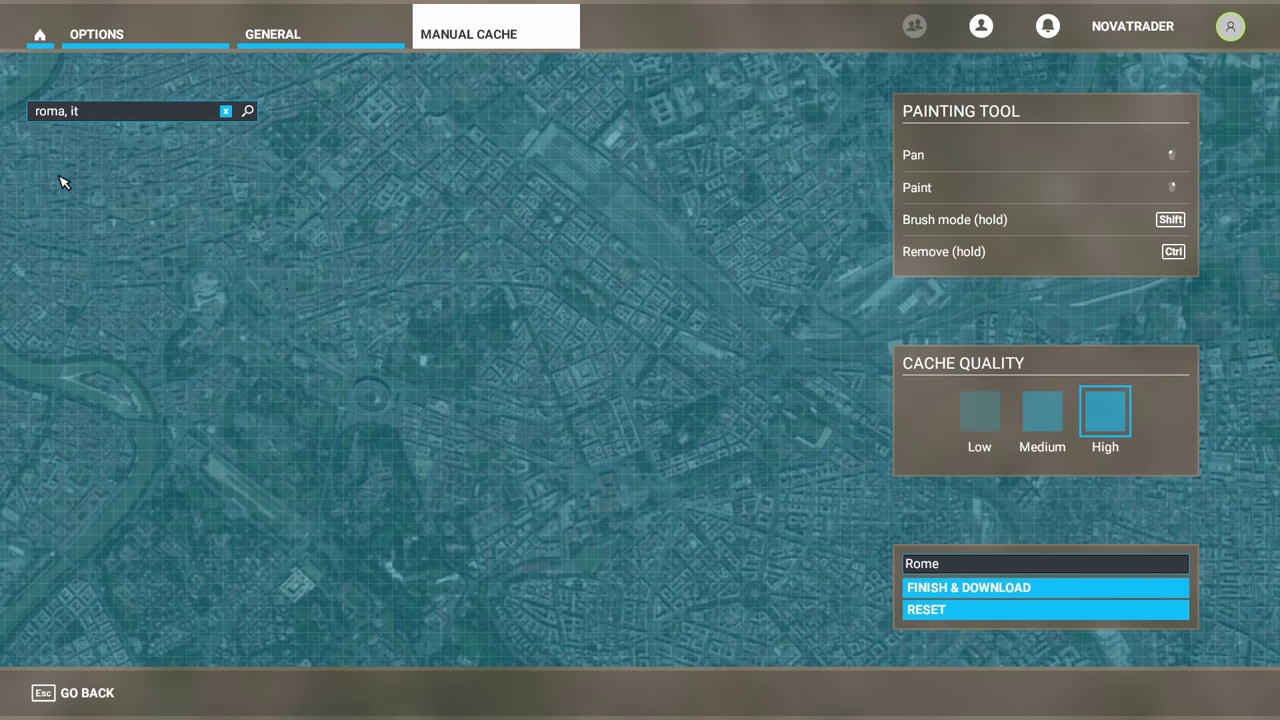
mouse_move(72, 195)
left_mouse_down()
mouse_move(537, 537)
mouse_move(786, 669)
mouse_move(855, 682)
left_mouse_up()
scroll(667, 553, "down", 4)
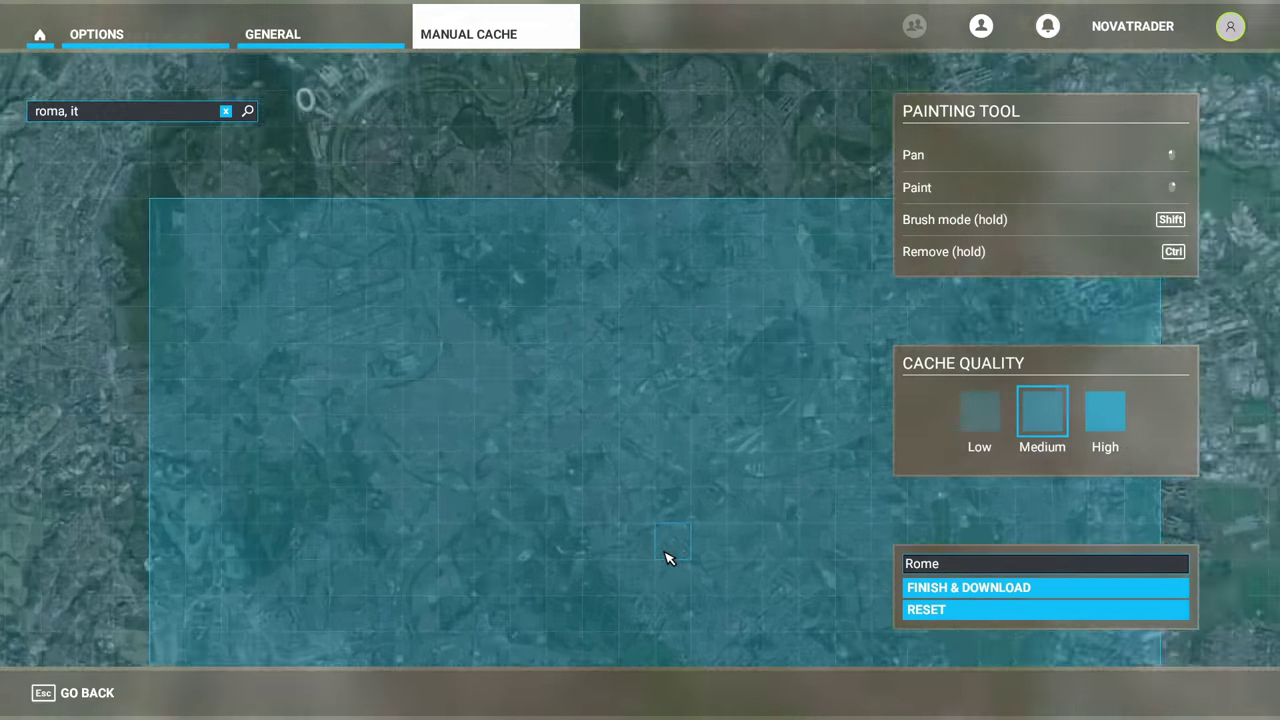
scroll(668, 557, "up", 4)
left_click_drag(620, 523, 317, 106)
left_click_drag(647, 318, 753, 511)
mouse_move(55, 148)
left_mouse_down()
mouse_move(437, 423)
mouse_move(808, 611)
mouse_move(842, 642)
left_mouse_up()
scroll(742, 554, "down", 2)
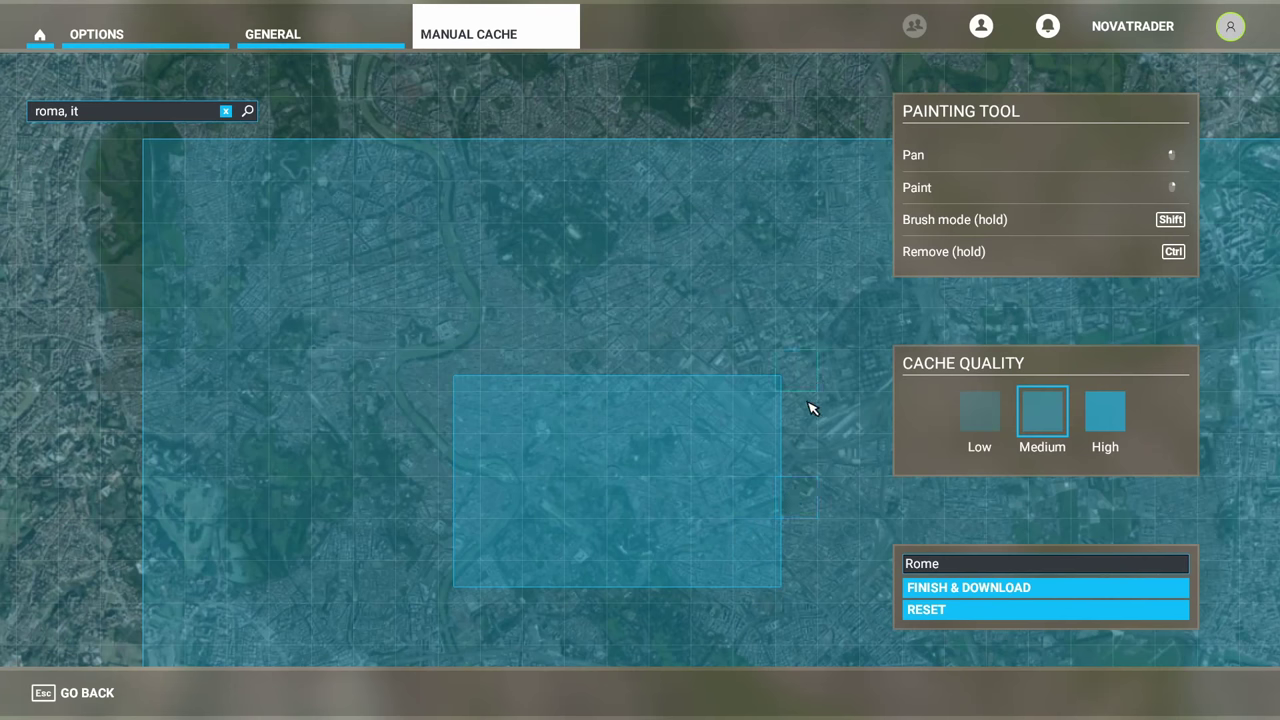
scroll(810, 408, "up", 2)
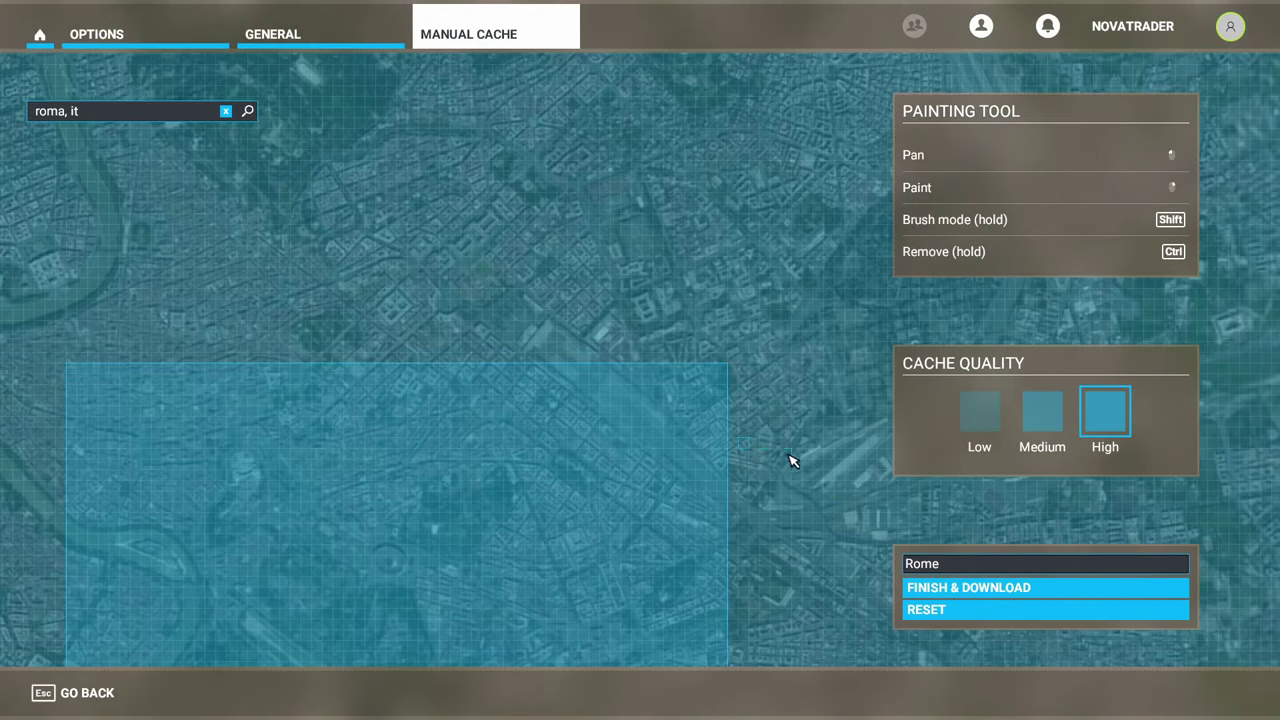
left_click_drag(790, 460, 363, 154)
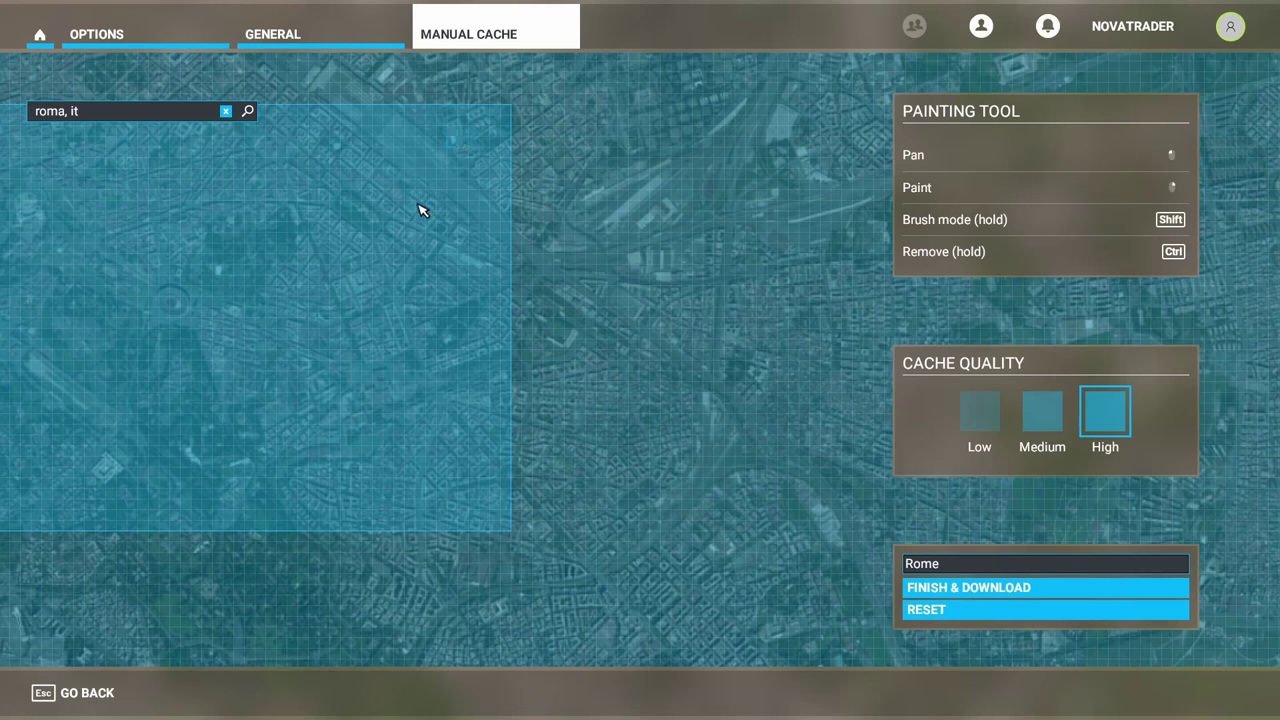
scroll(360, 314, "down", 1)
scroll(237, 286, "up", 1)
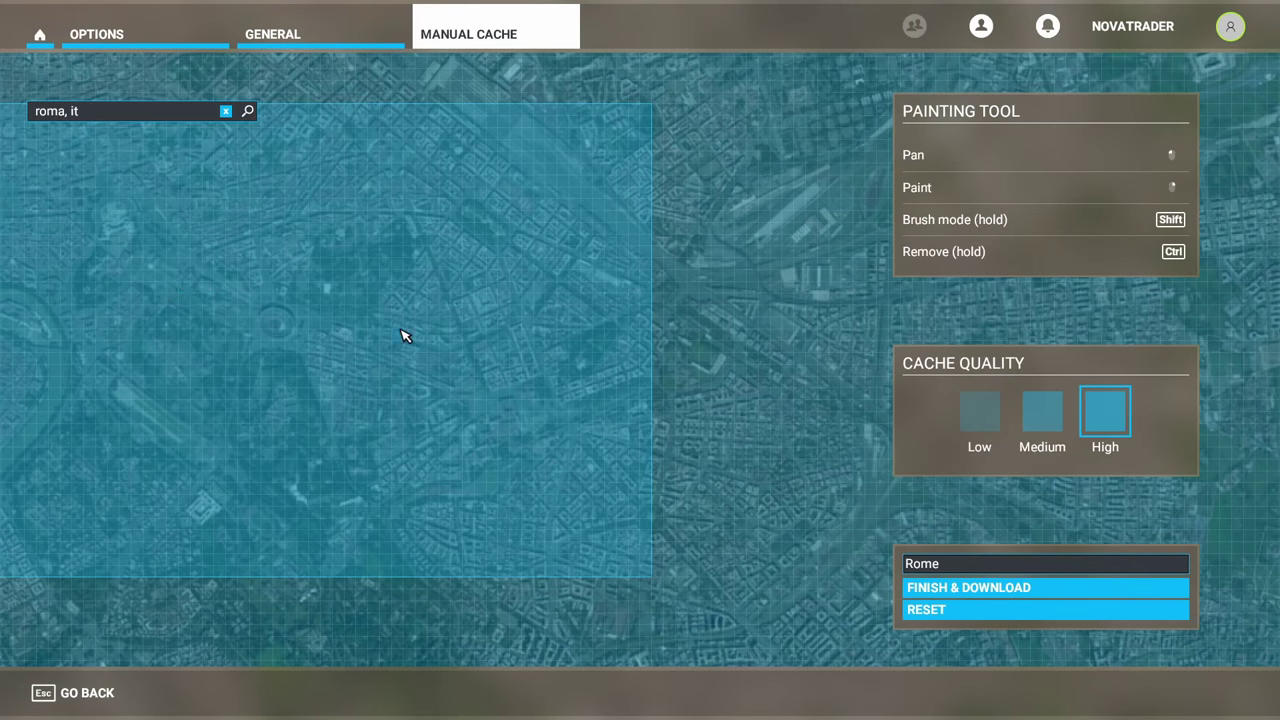
scroll(360, 345, "down", 2)
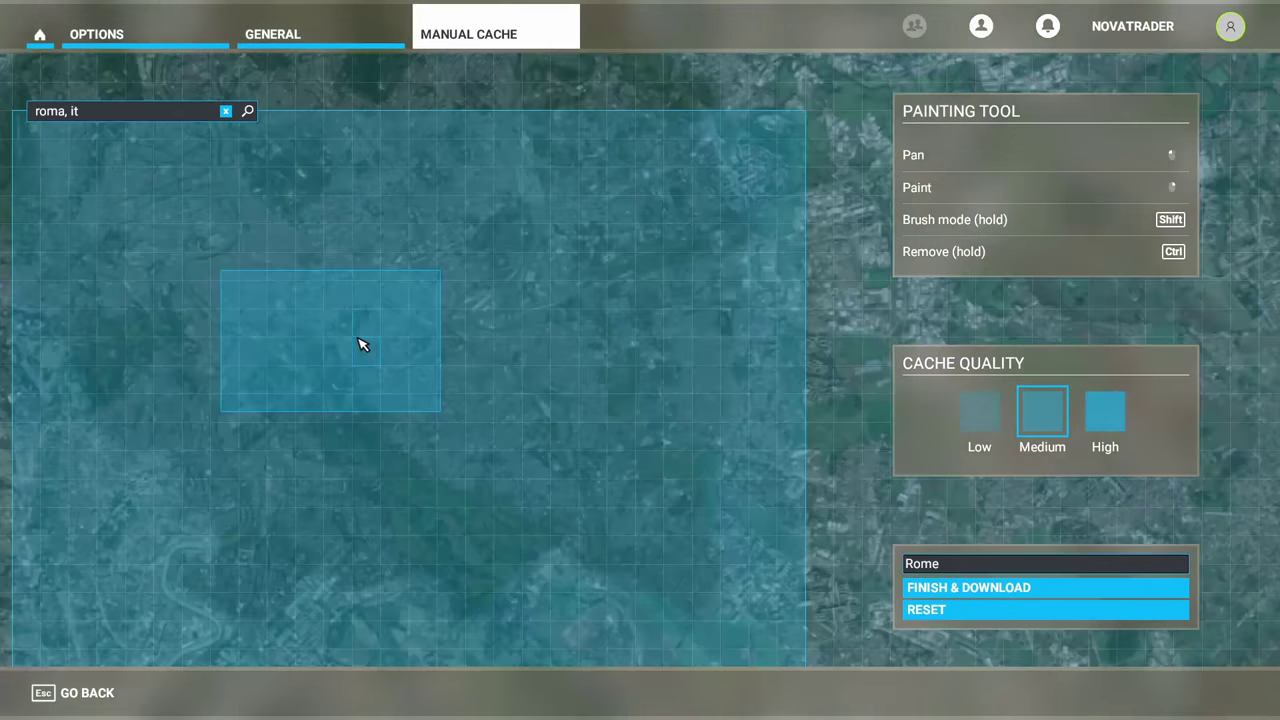
scroll(360, 343, "up", 1)
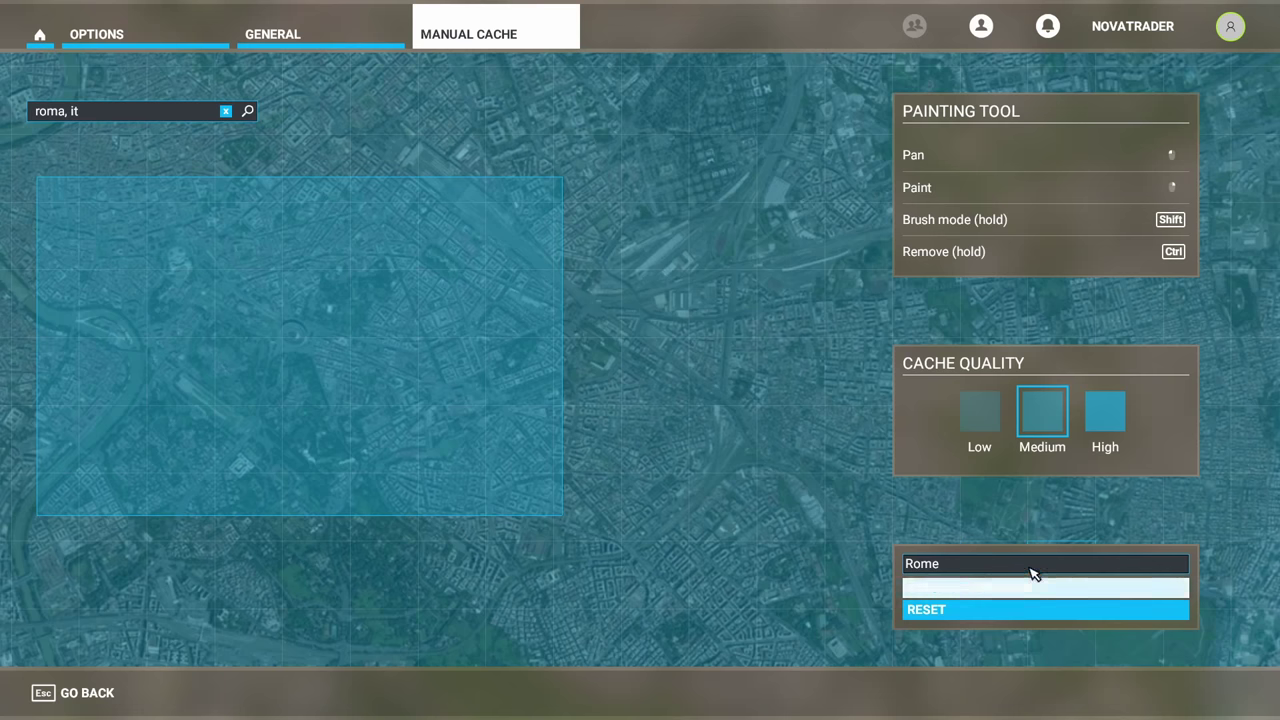
scroll(537, 320, "down", 3)
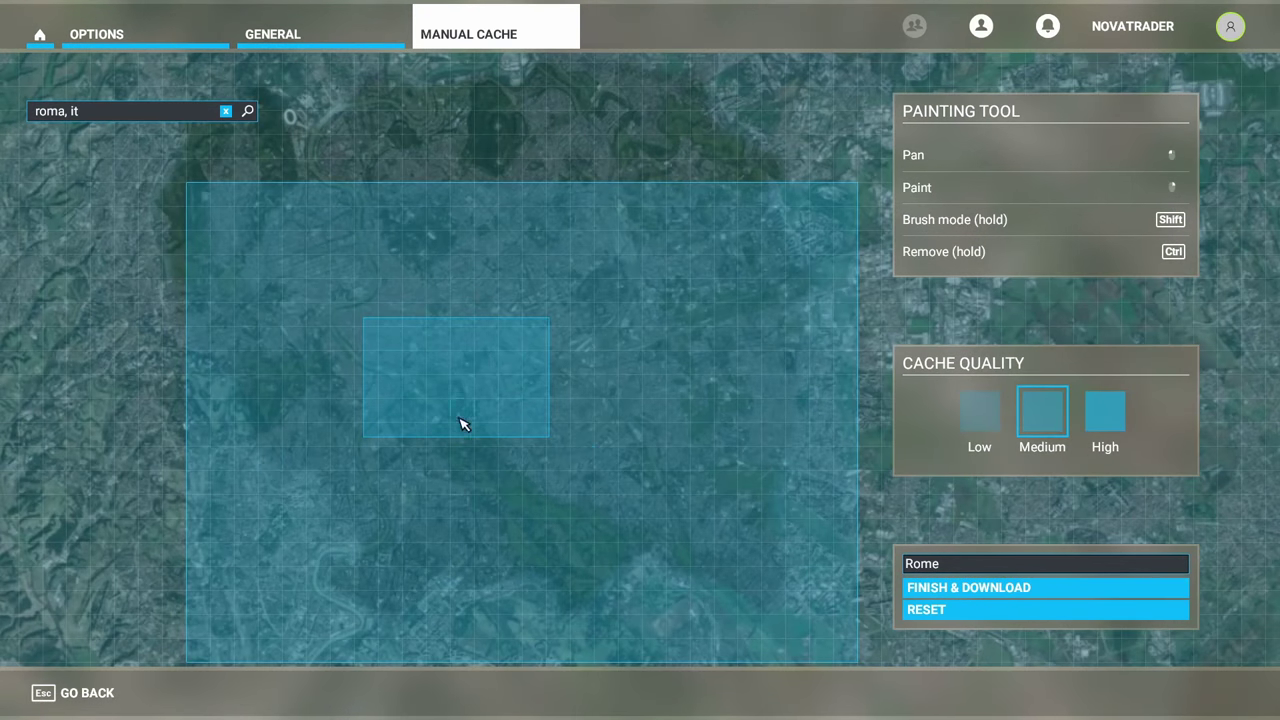
scroll(660, 456, "up", 3)
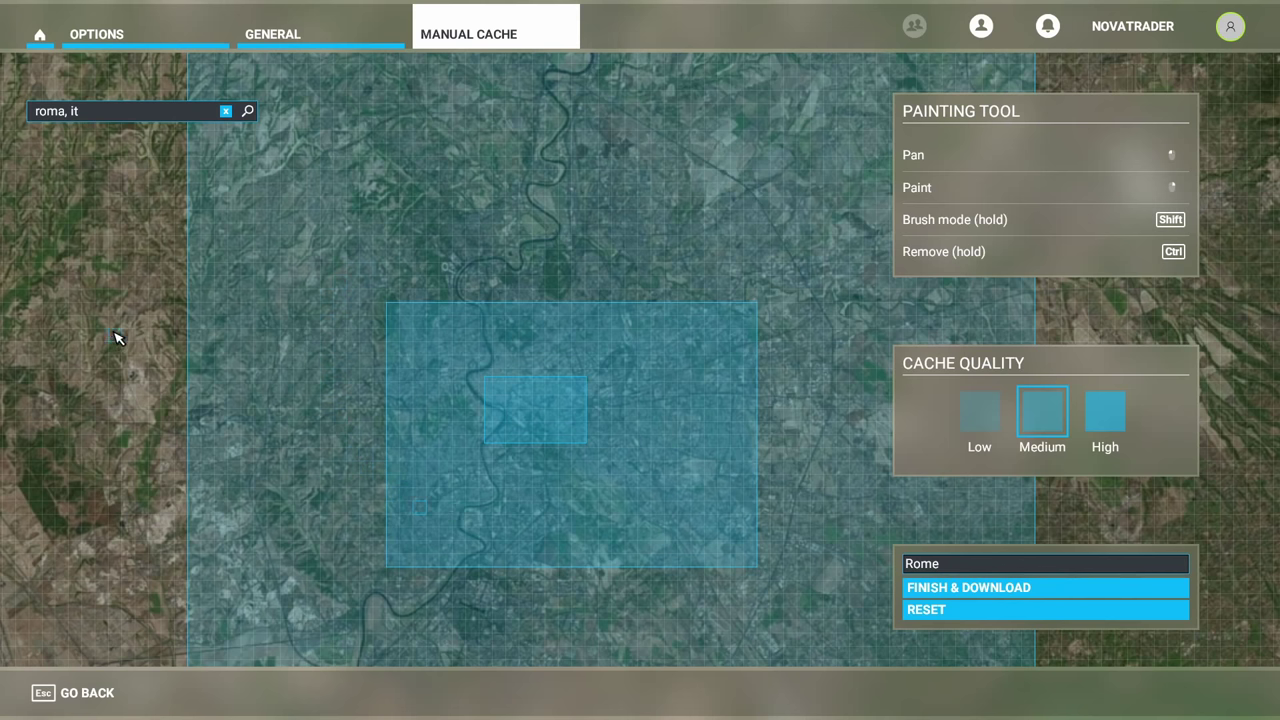
Step: Pan west and paint a High-quality cache rectangle over a countryside village
left_click_drag(80, 330, 910, 380)
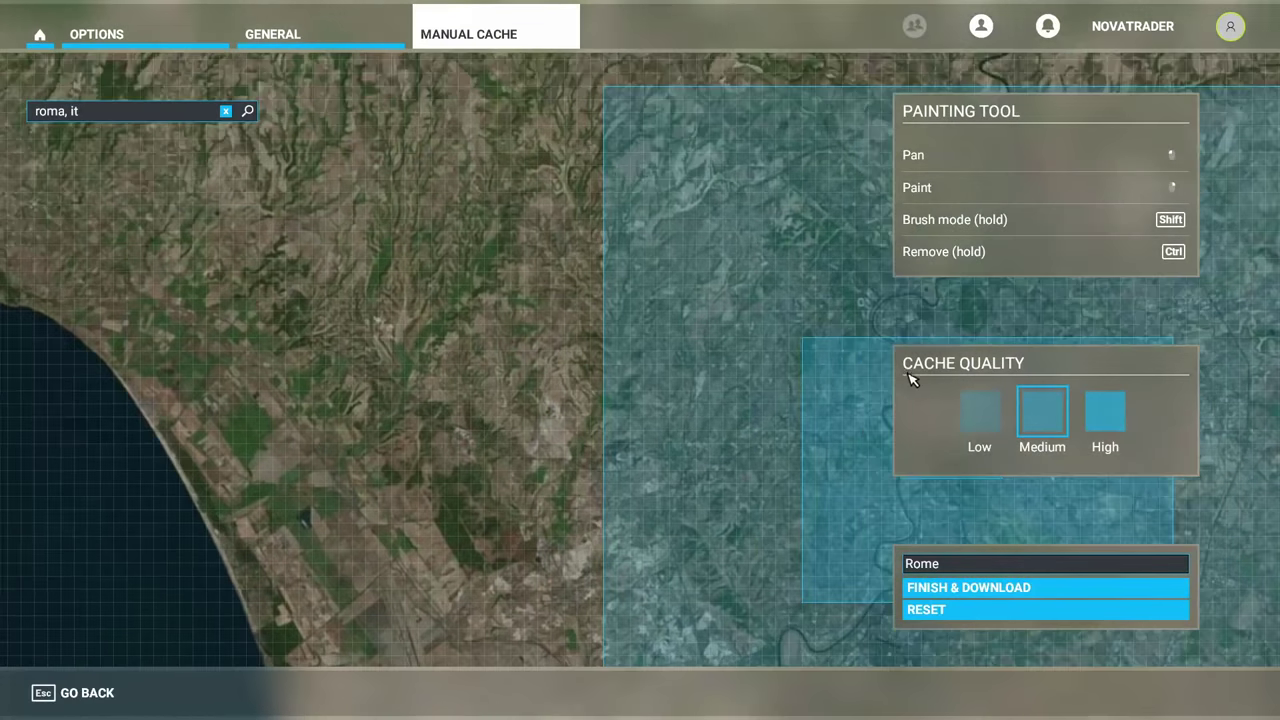
scroll(418, 310, "up", 3)
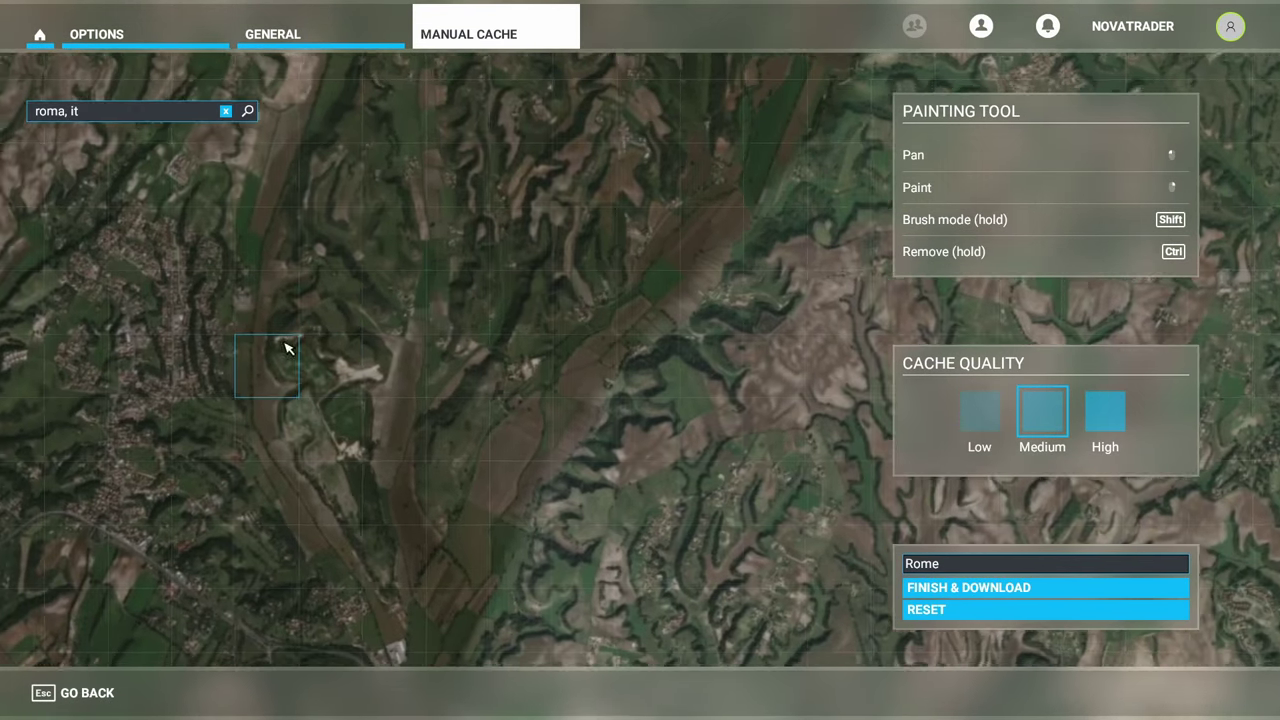
scroll(234, 324, "up", 3)
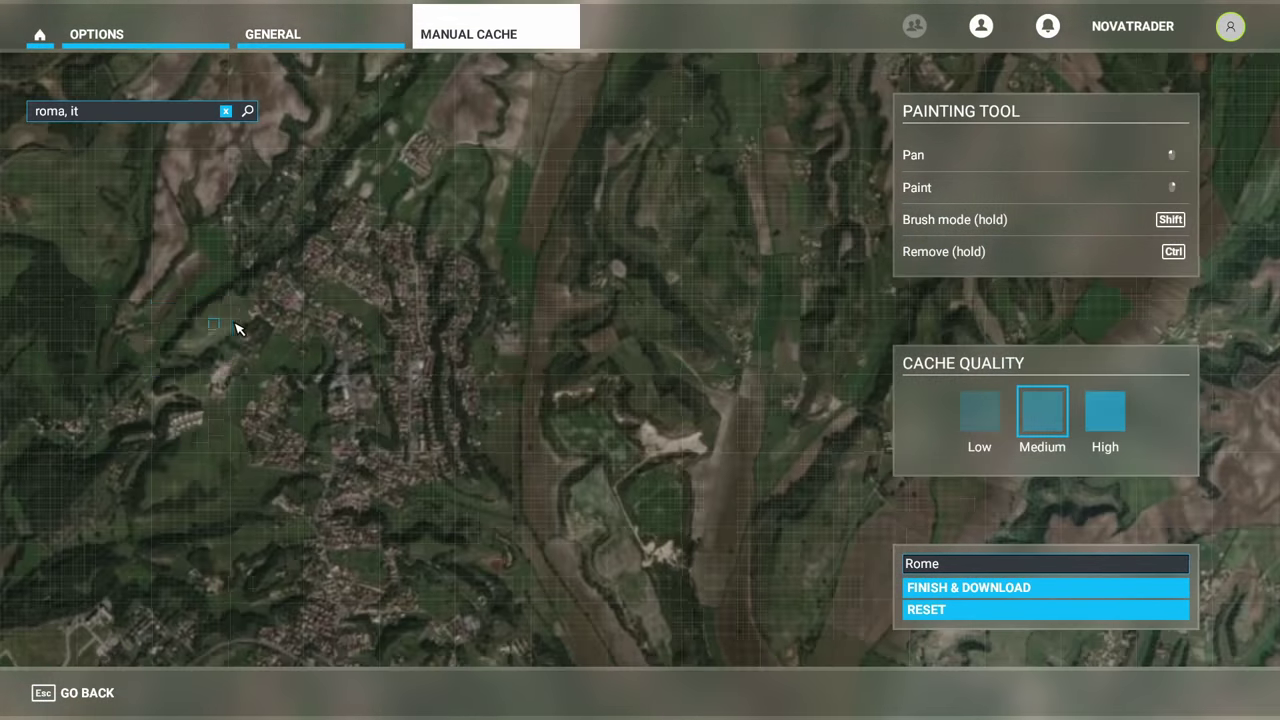
scroll(440, 370, "down", 1)
scroll(570, 352, "down", 1)
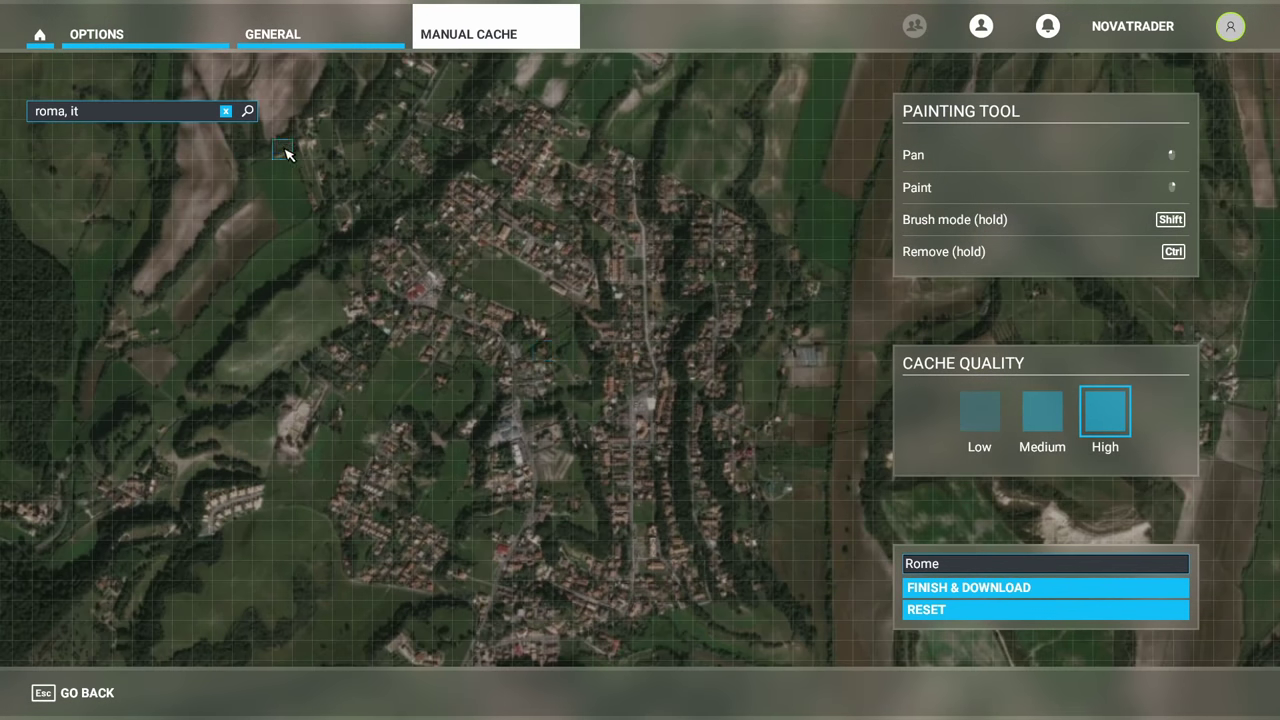
left_click_drag(273, 140, 812, 640)
Step: Zoom back out to view Rome's nested cache areas
scroll(605, 468, "down", 3)
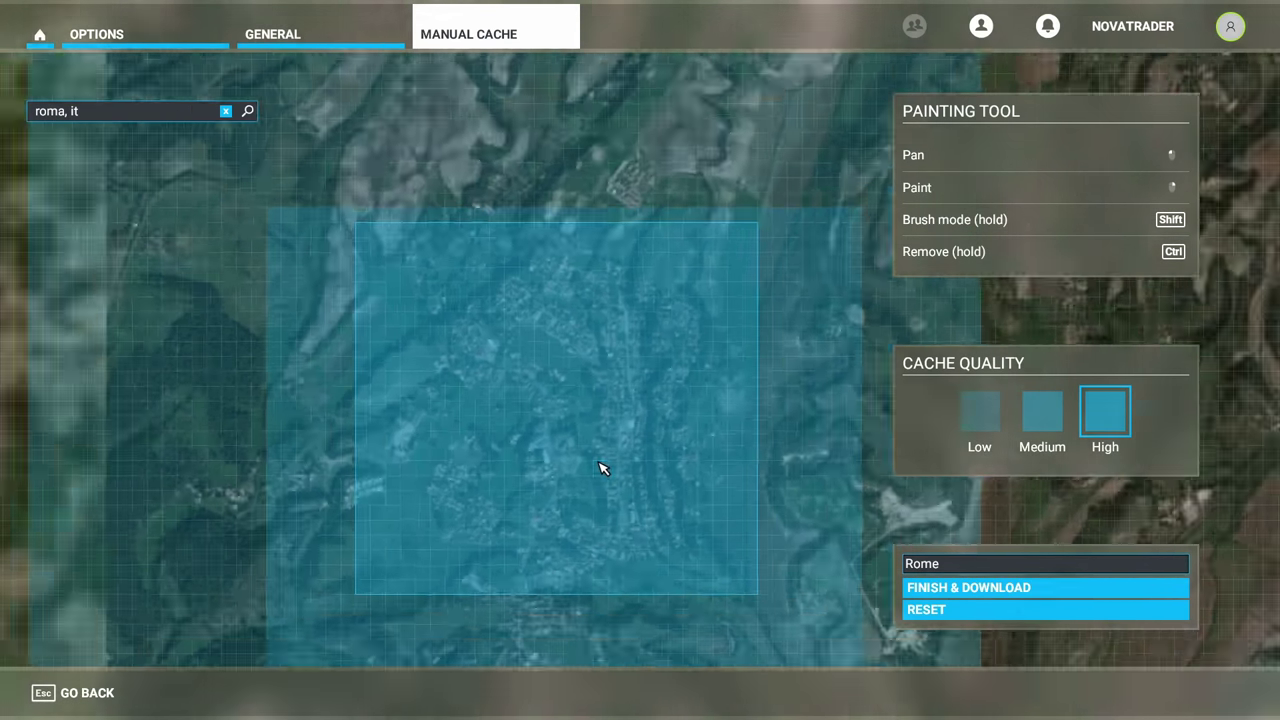
scroll(480, 414, "down", 1)
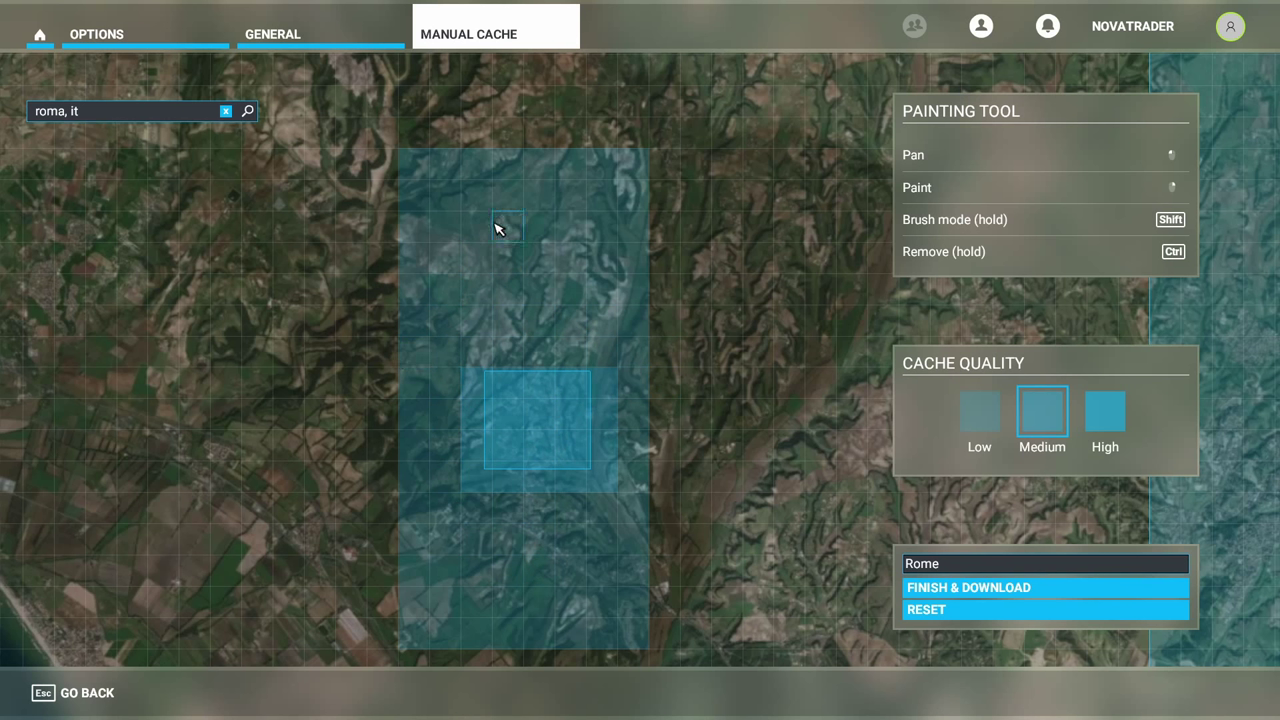
scroll(437, 180, "down", 3)
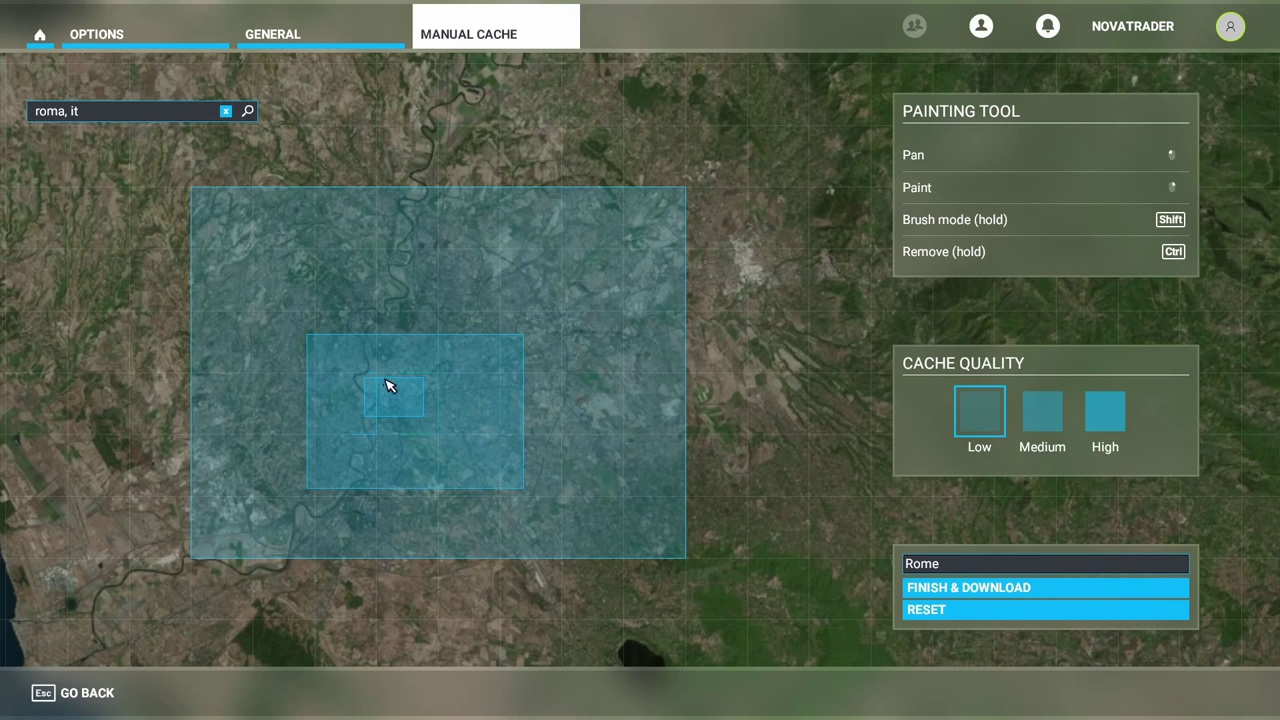
scroll(400, 412, "up", 1)
scroll(405, 405, "up", 5)
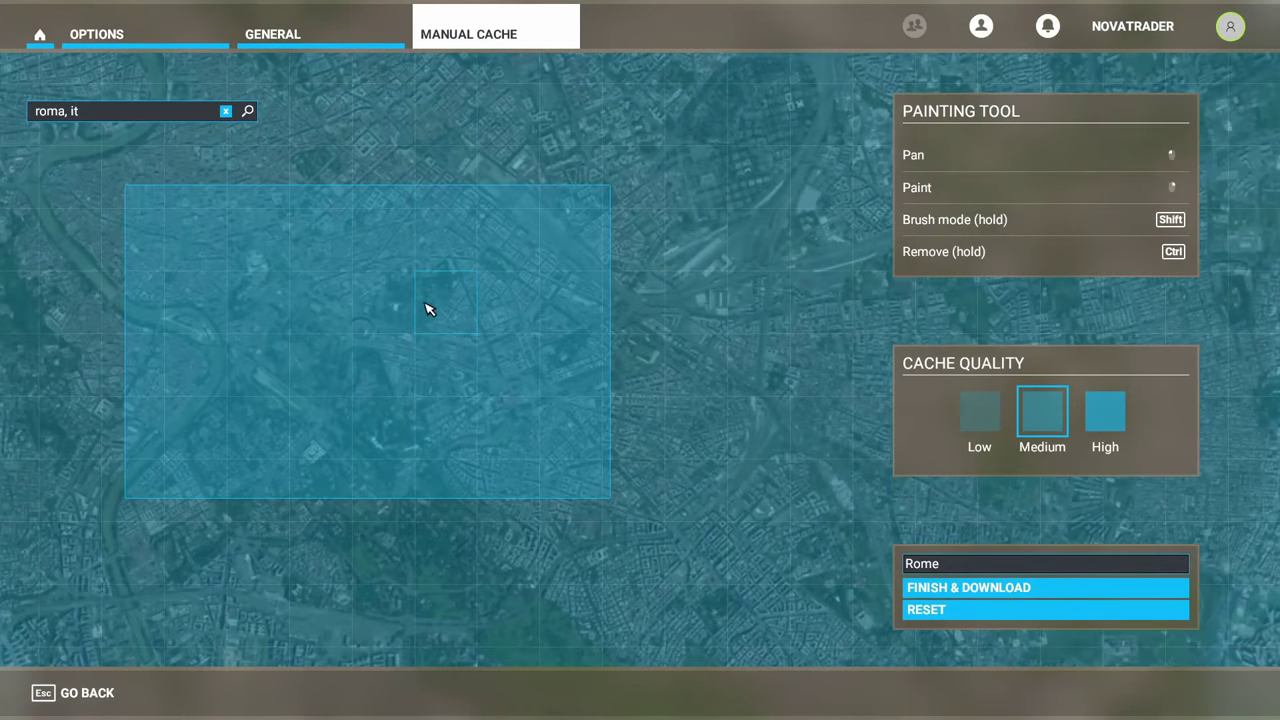
scroll(290, 322, "down", 2)
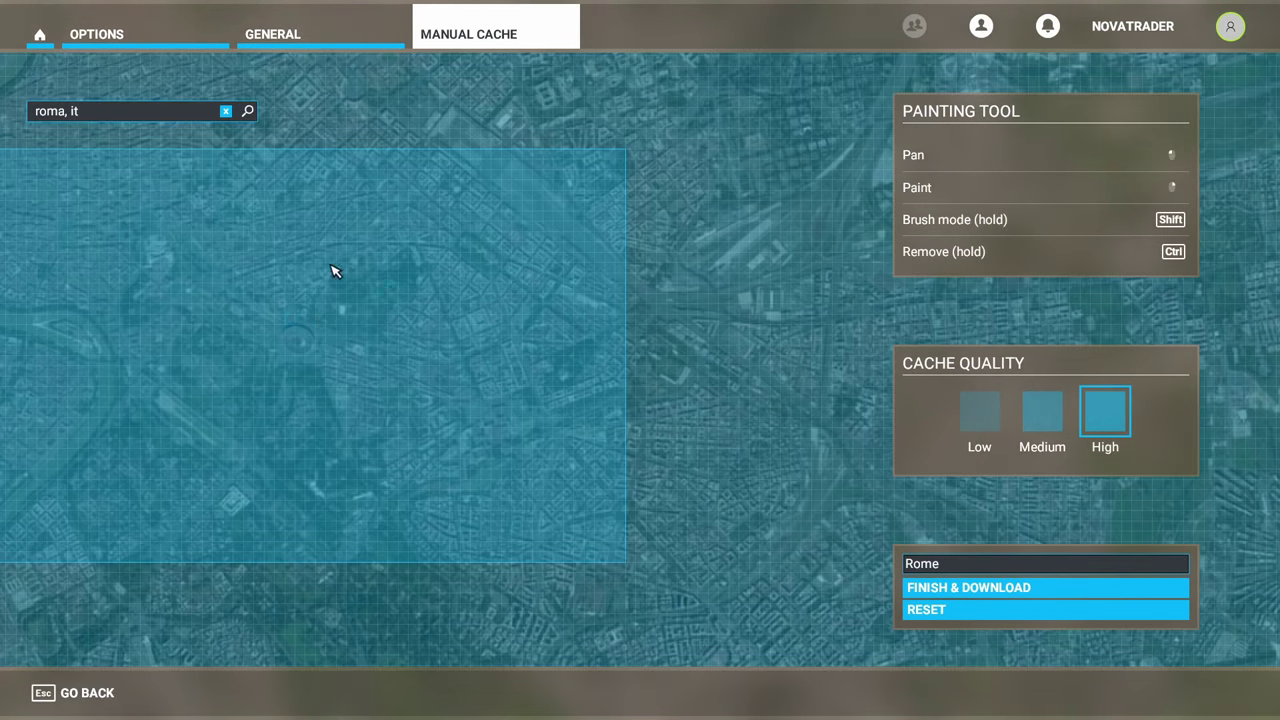